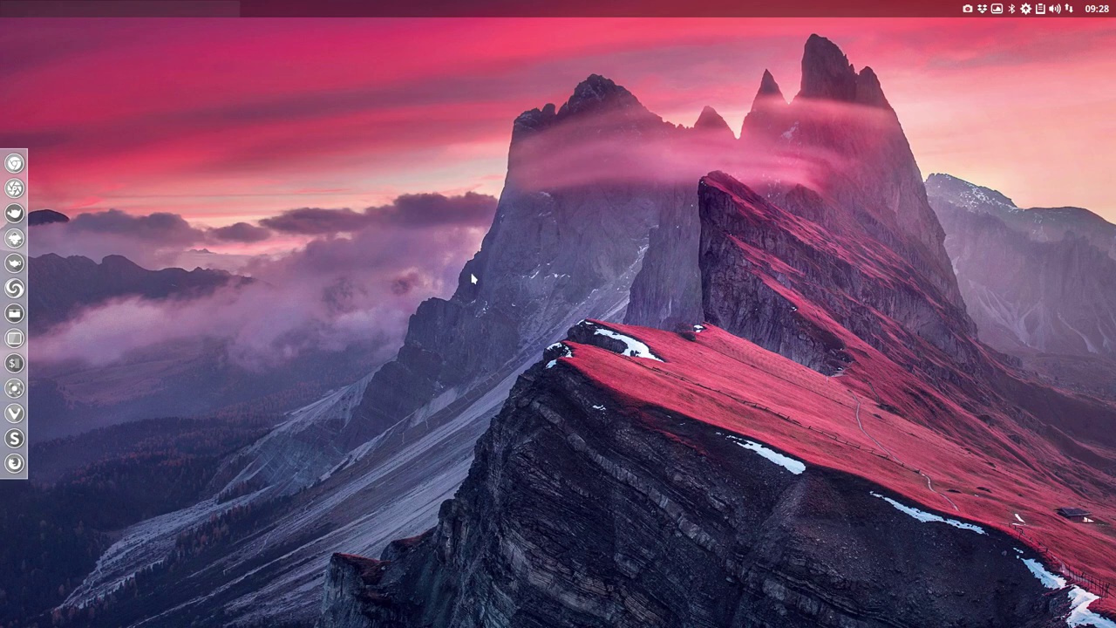
Open a terminal, inspect the window manager line in the system information, and close the terminal
key("ctrl+alt+t")
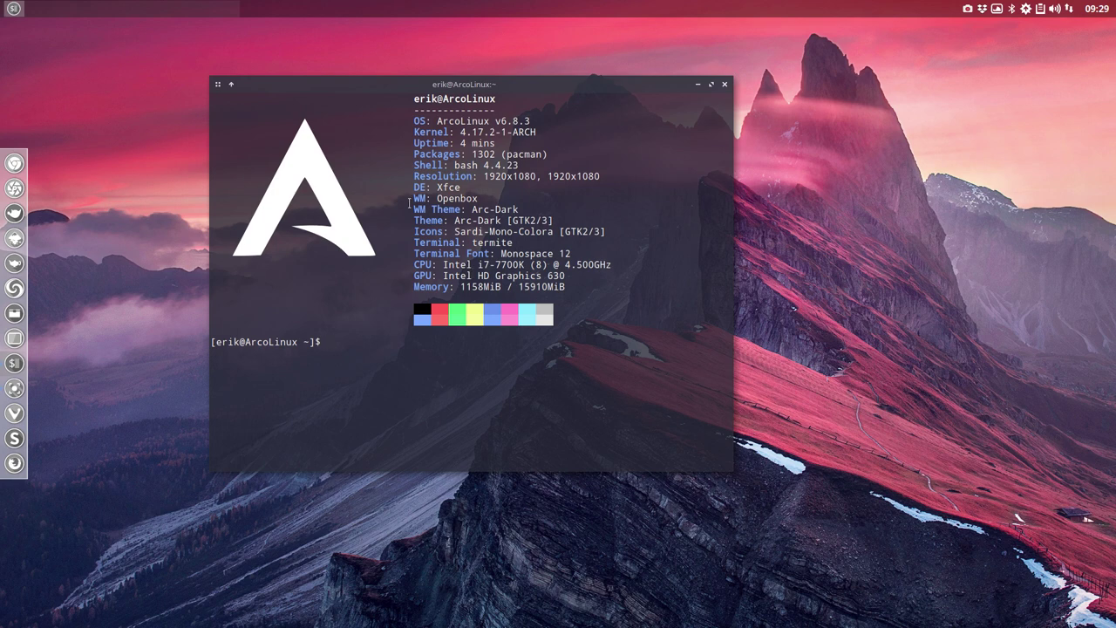
left_click_drag(414, 199, 479, 199)
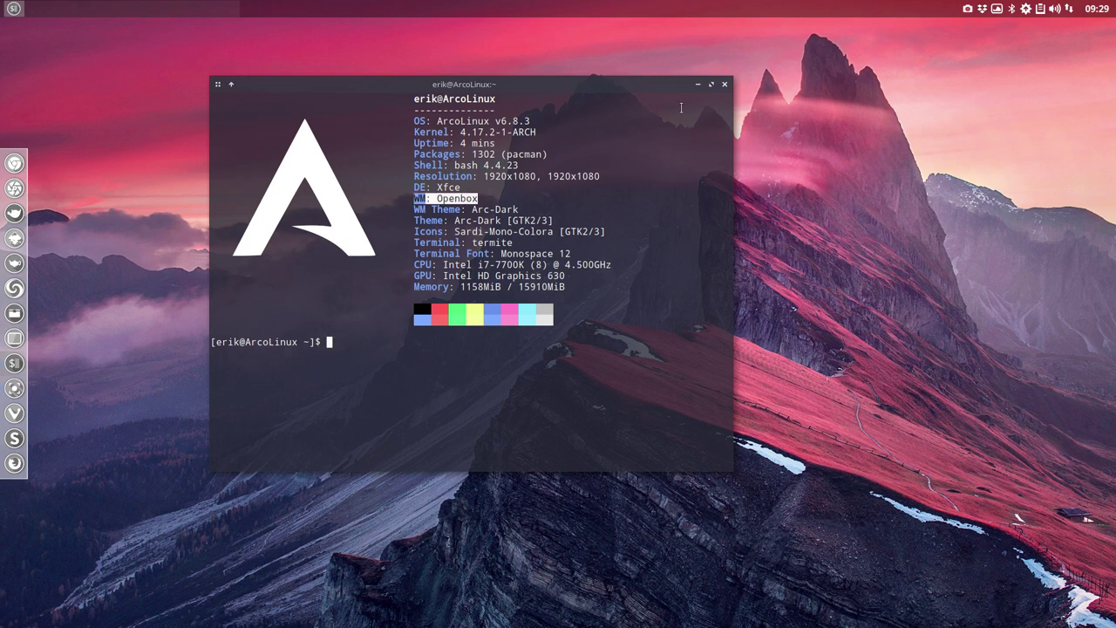
left_click(724, 83)
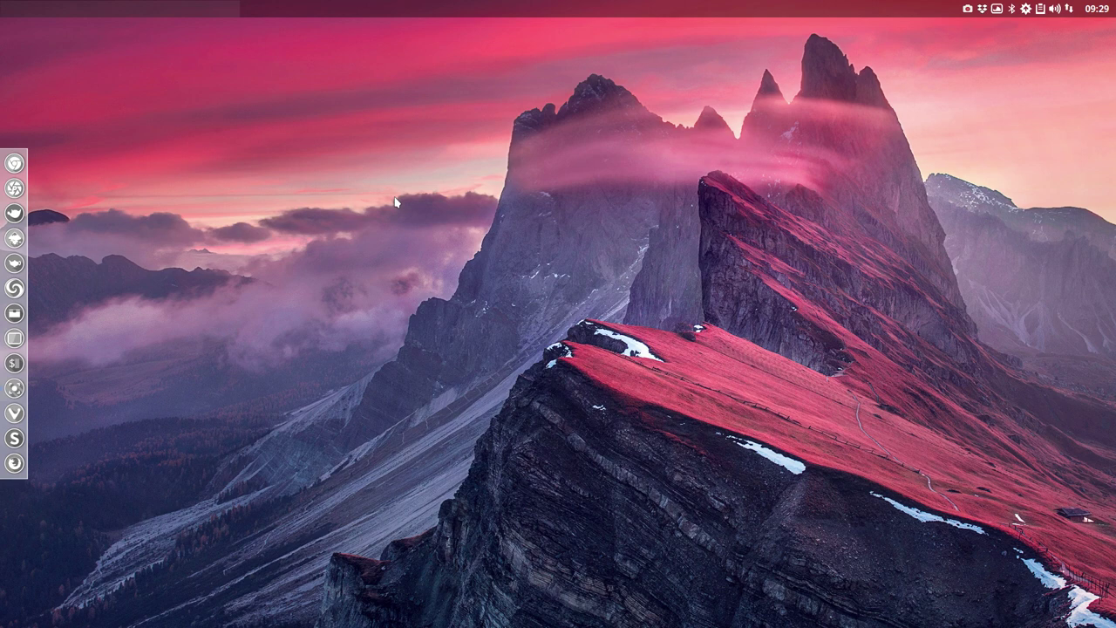
Open a new terminal window
key("ctrl+alt+t")
type("udo pa")
key("BackSpace")
key("BackSpace")
key("BackSpace")
key("BackSpace")
key("BackSpace")
key("BackSpace")
type("su")
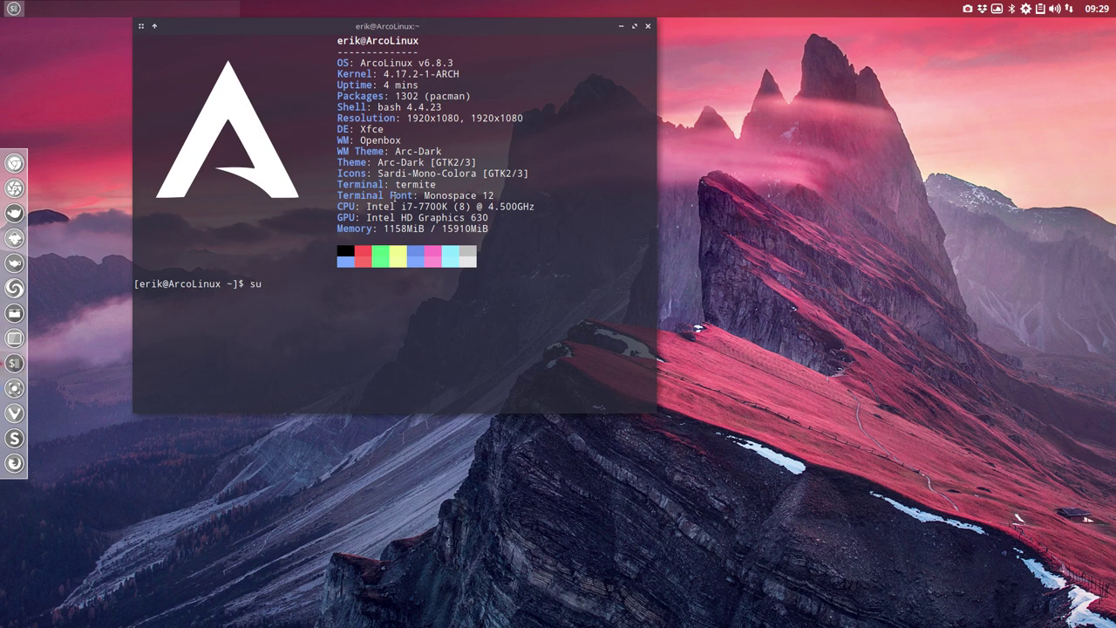
key("BackSpace")
key("BackSpace")
Search for the jgmenu package with trizen and move the terminal window off the visible desktop
type("trizen jgmeny")
key("Return")
key("Up")
key("BackSpace")
type("u")
key("Return")
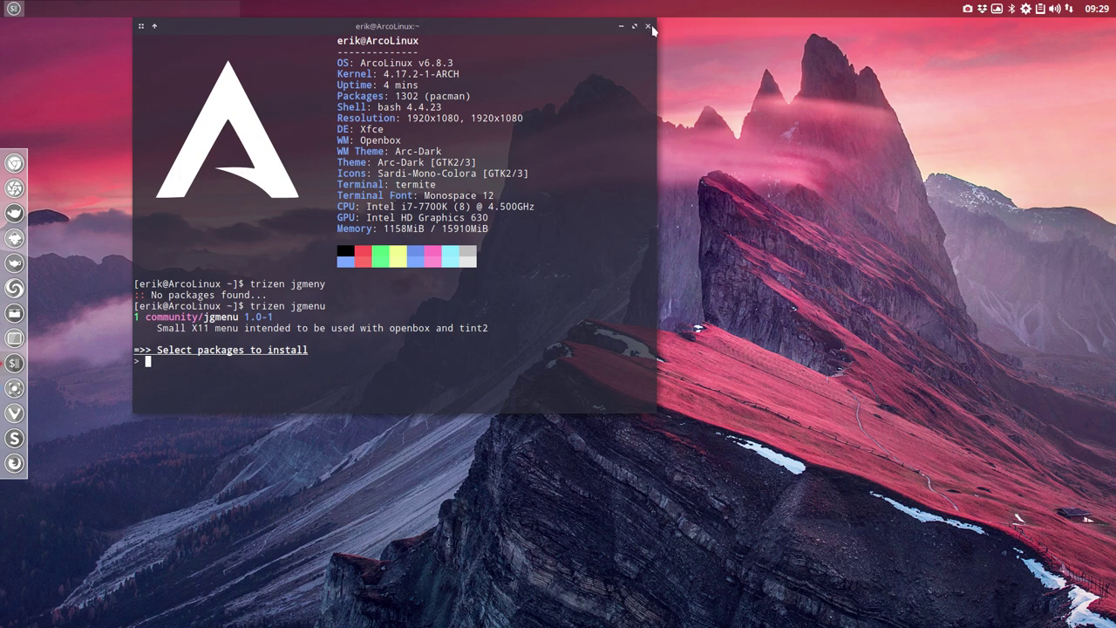
left_click_drag(602, 30, 1115, 131)
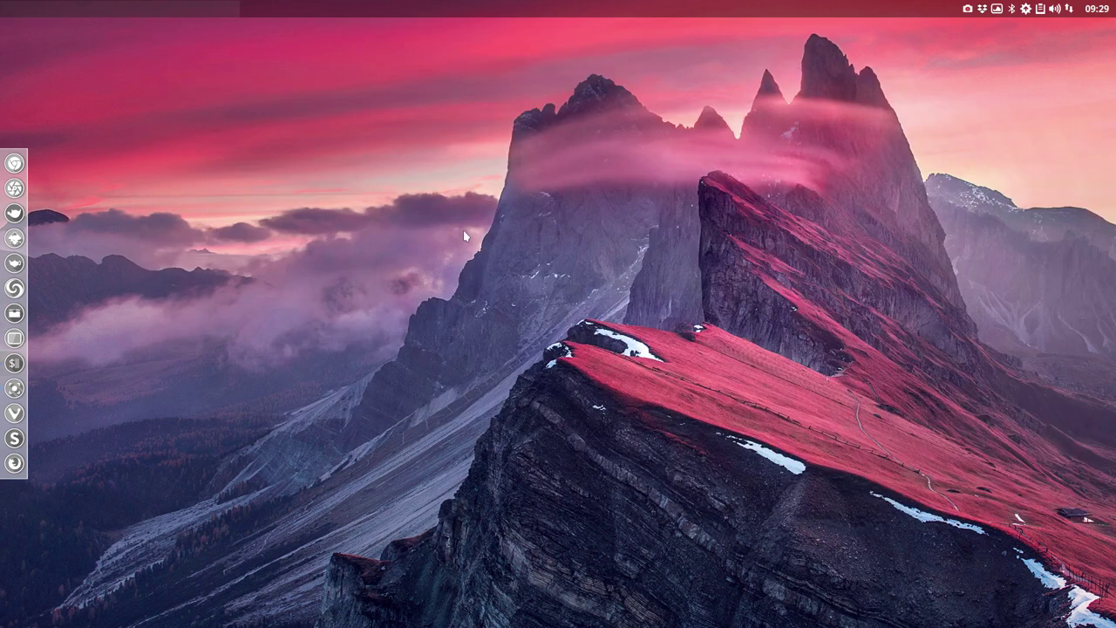
Examine the Openbox desktop menu with its Recent Files, Conky and Preferences submenus, and look through the virtual desktops
right_click(442, 40)
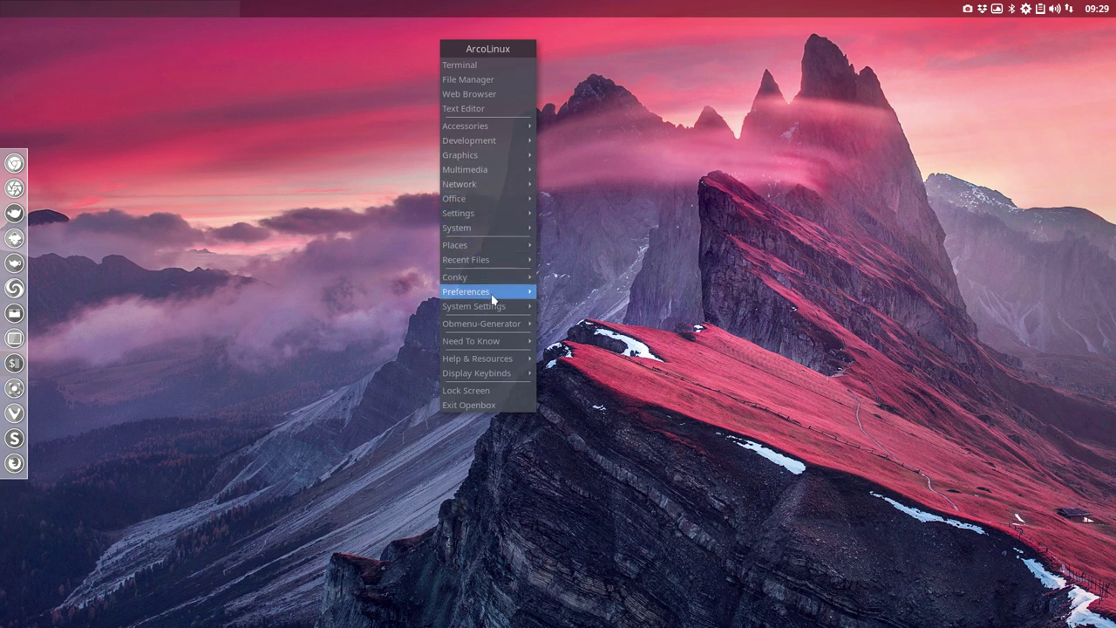
left_click(253, 297)
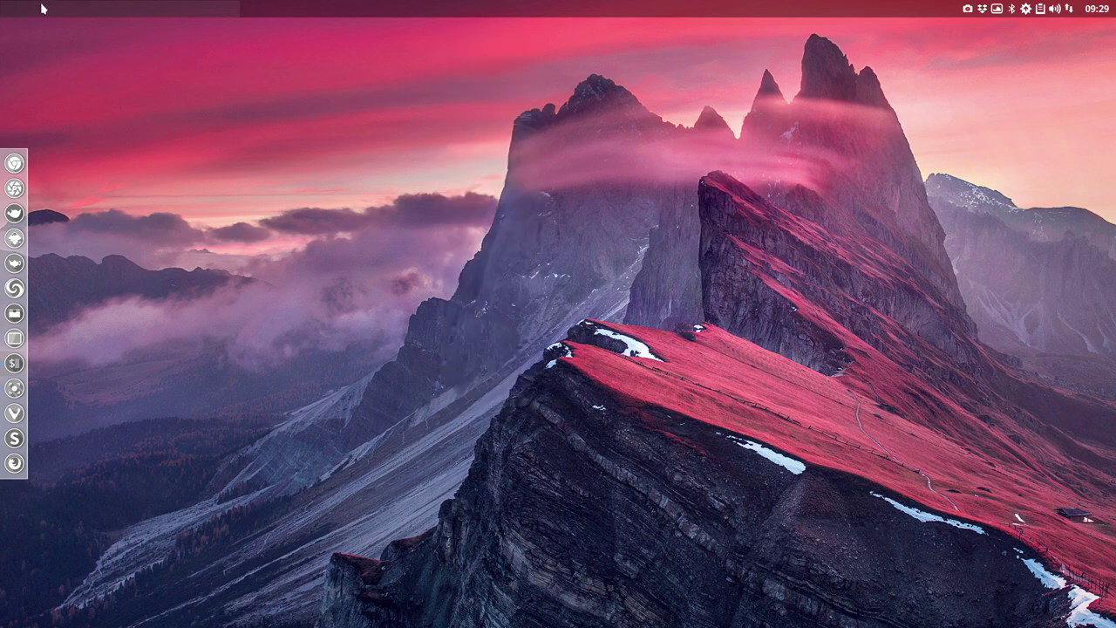
left_click(331, 9)
left_click(610, 6)
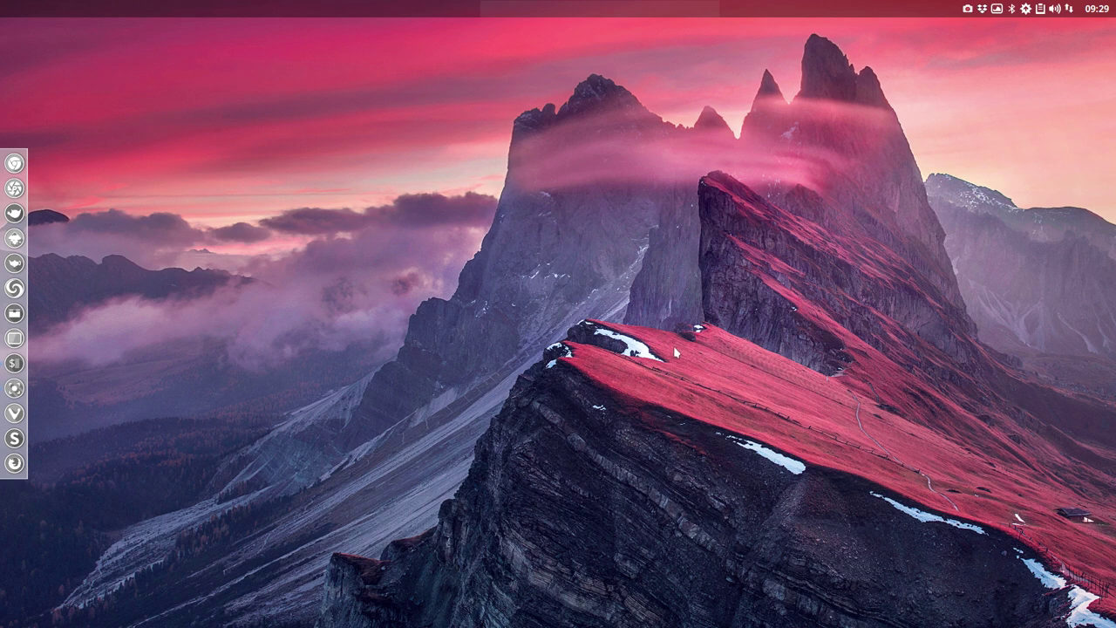
left_click(140, 11)
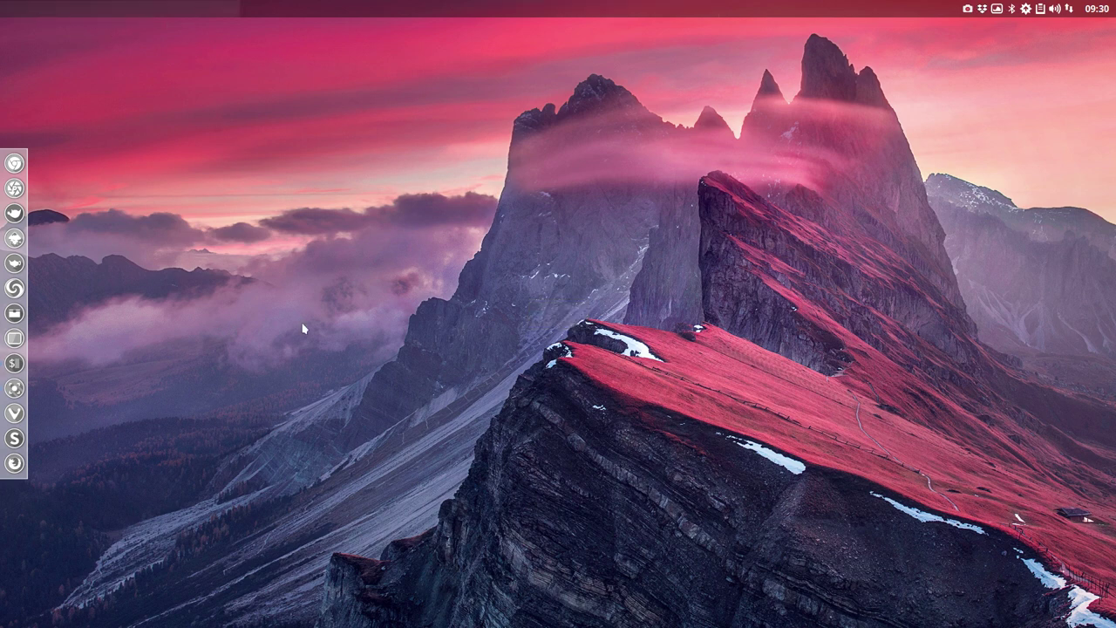
right_click(271, 60)
mouse_move(347, 253)
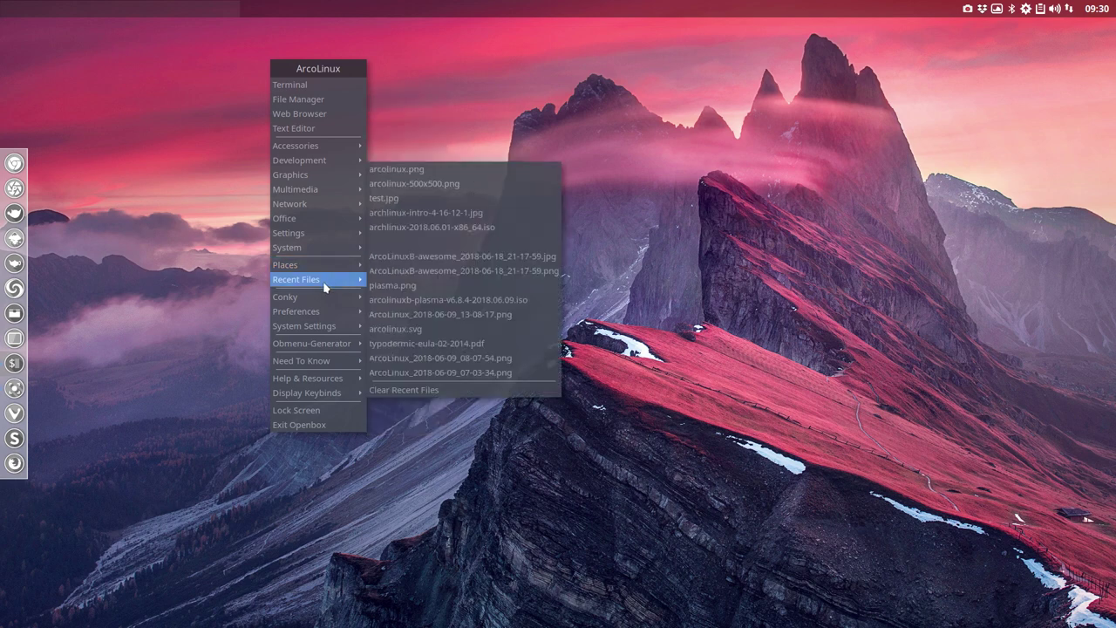
mouse_move(324, 313)
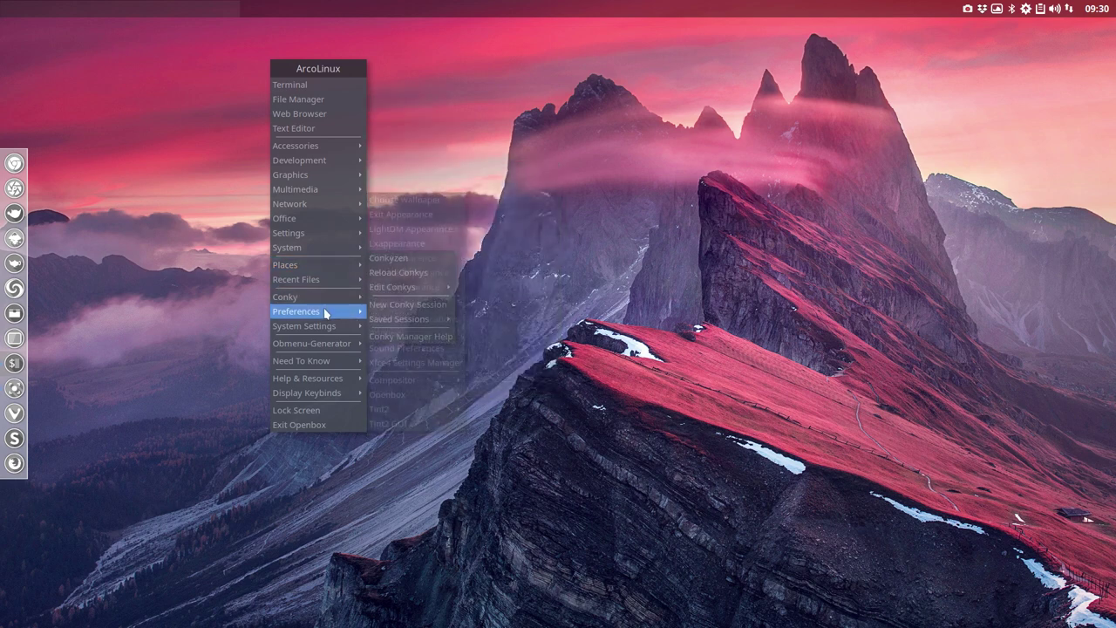
left_click(552, 318)
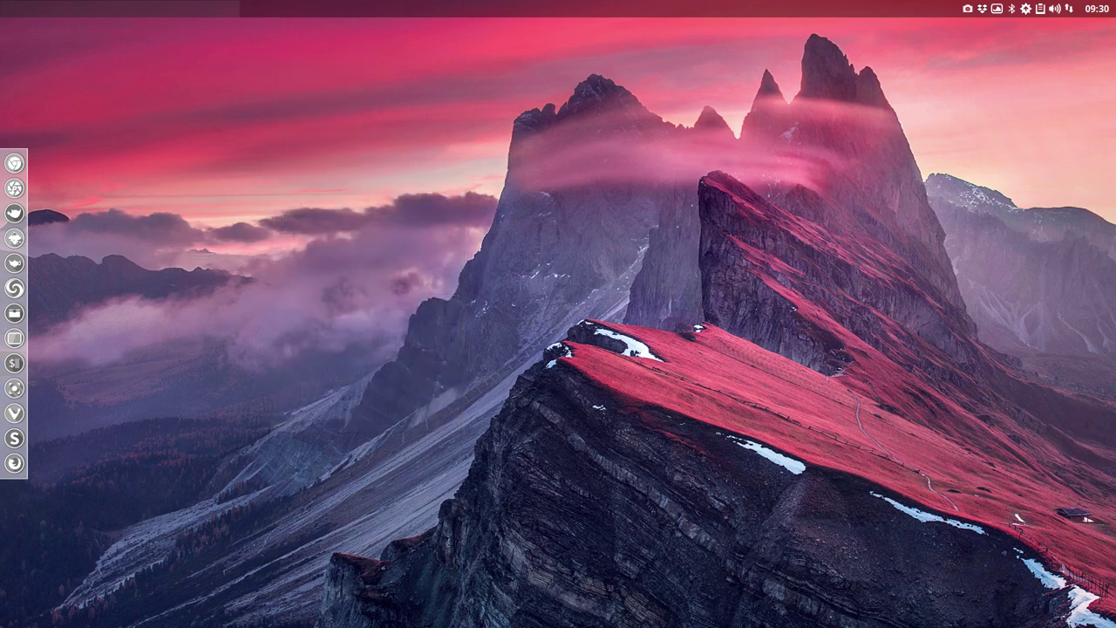
Bring back the terminal with the trizen search, highlight the community repository name, and abort the package selection
key("alt+Tab")
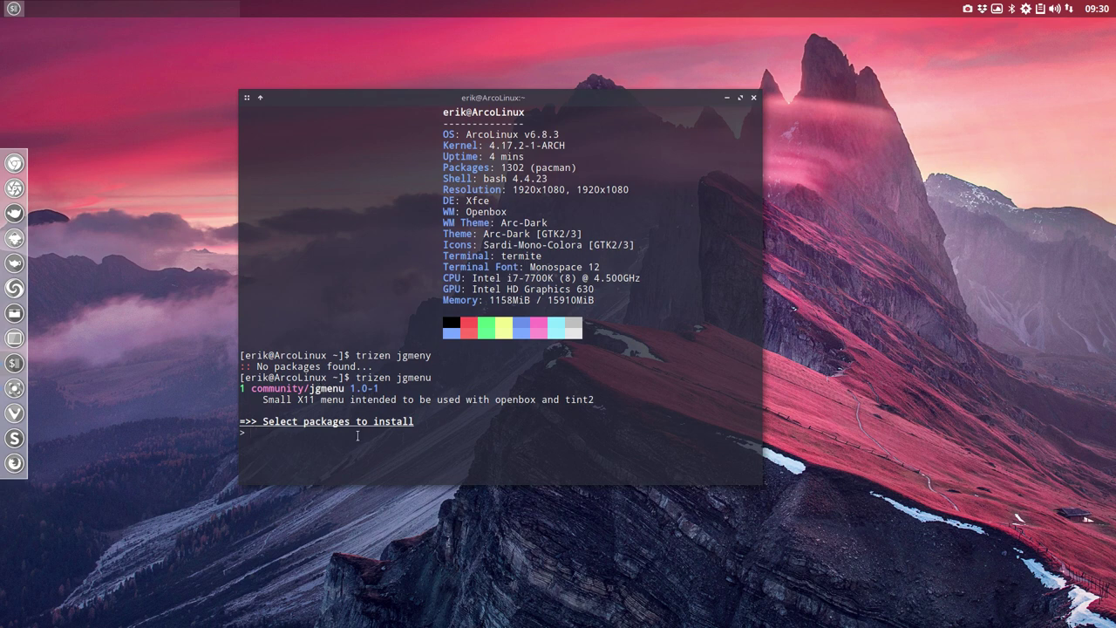
type("1")
left_click_drag(252, 389, 308, 389)
key("ctrl+c")
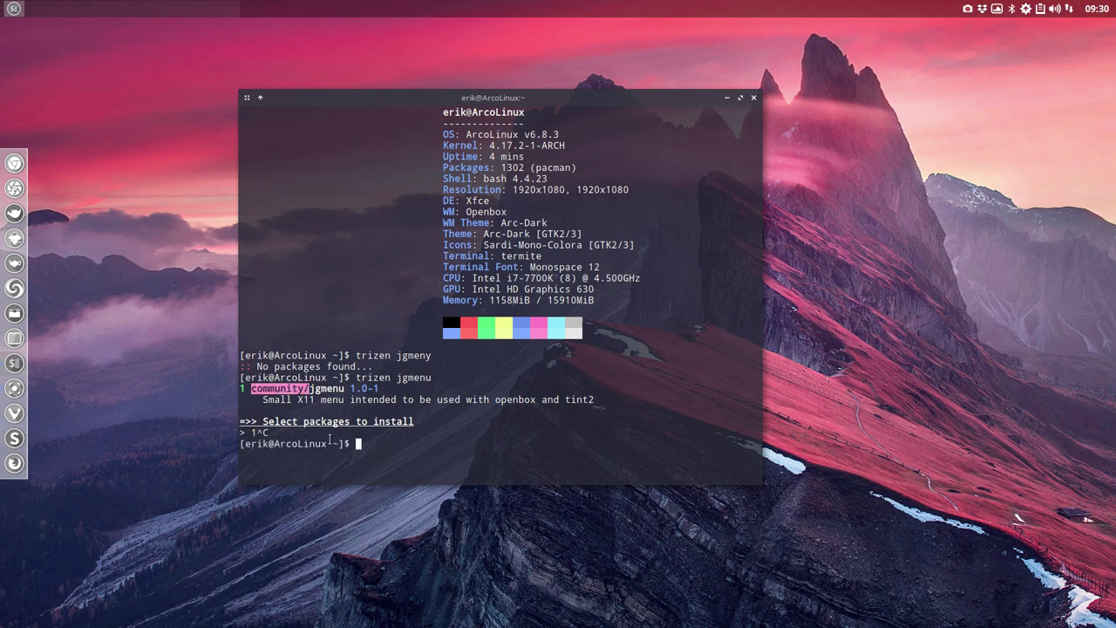
Install jgmenu with sudo pacman -S jgmenu, supplying the account password and accepting the installation, and close the terminal
type("sudo pacman -S jgmenu")
key("Return")
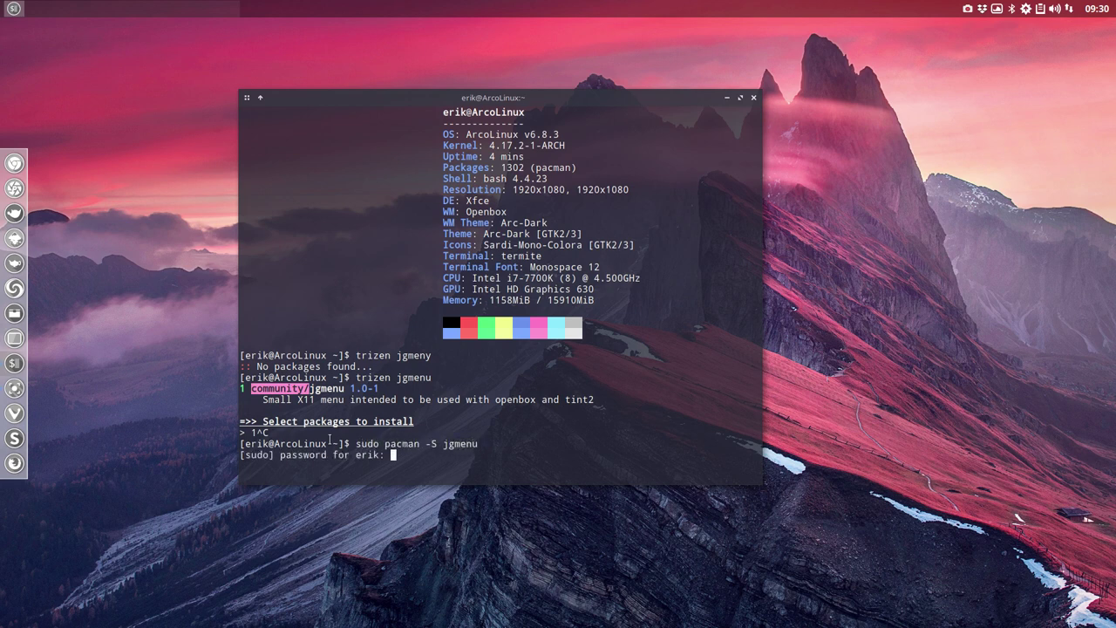
key("Return")
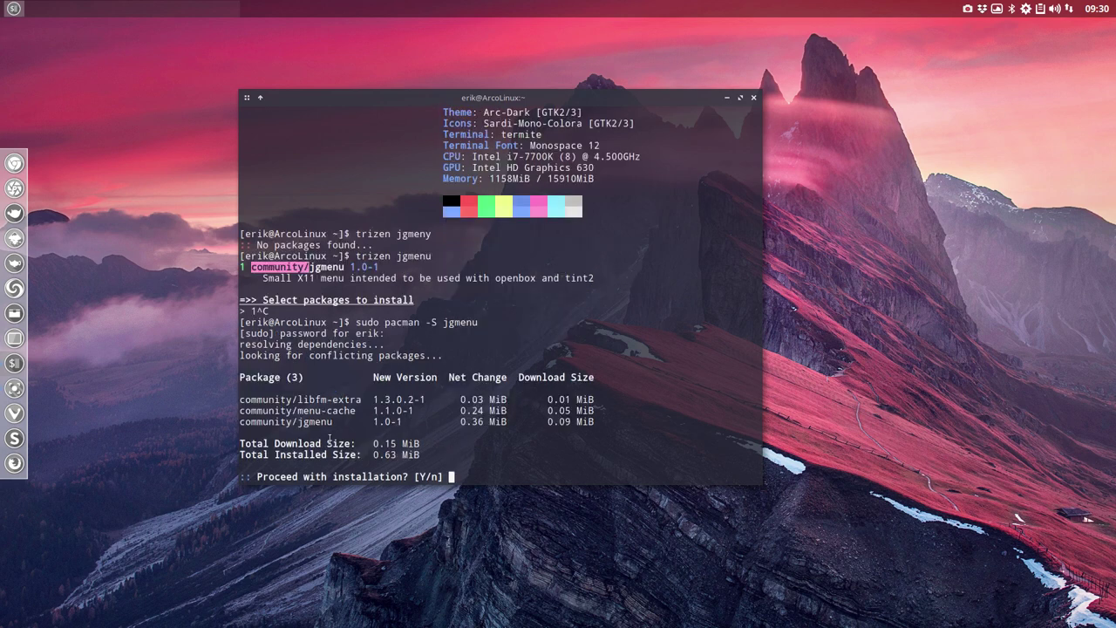
key("Return")
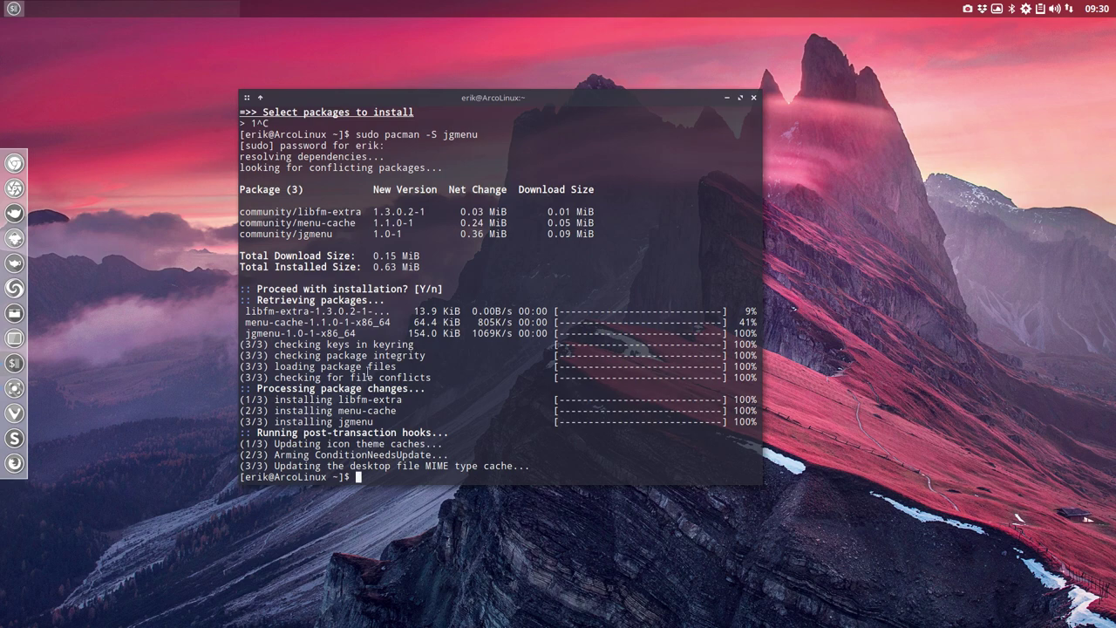
left_click(754, 98)
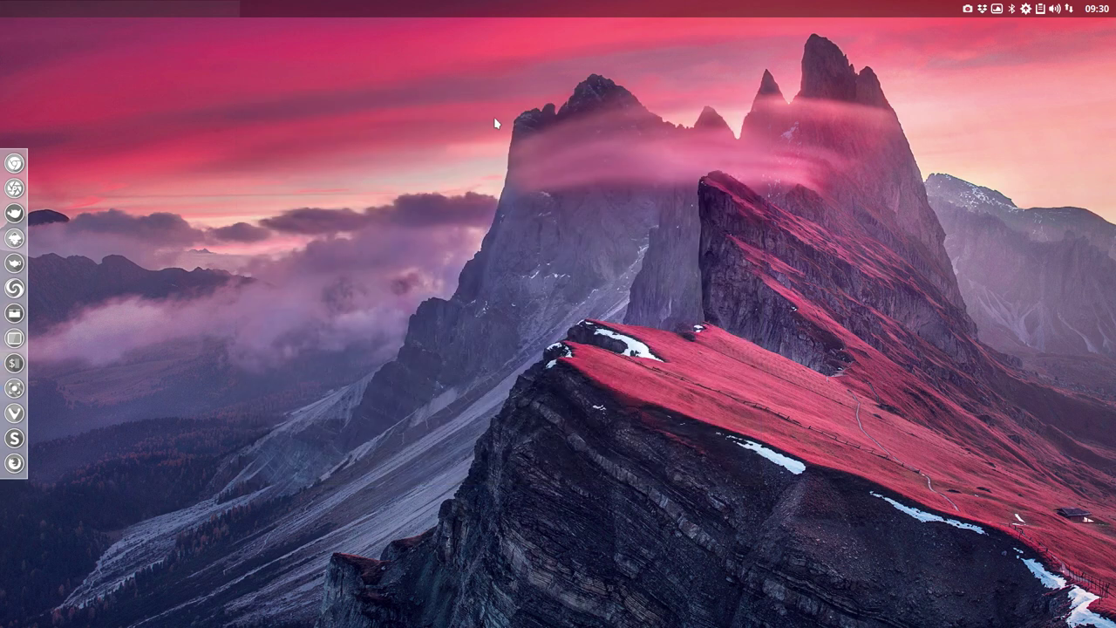
Examine the Openbox desktop menu from several spots on the desktop, including its System submenu, and dismiss it
right_click(276, 185)
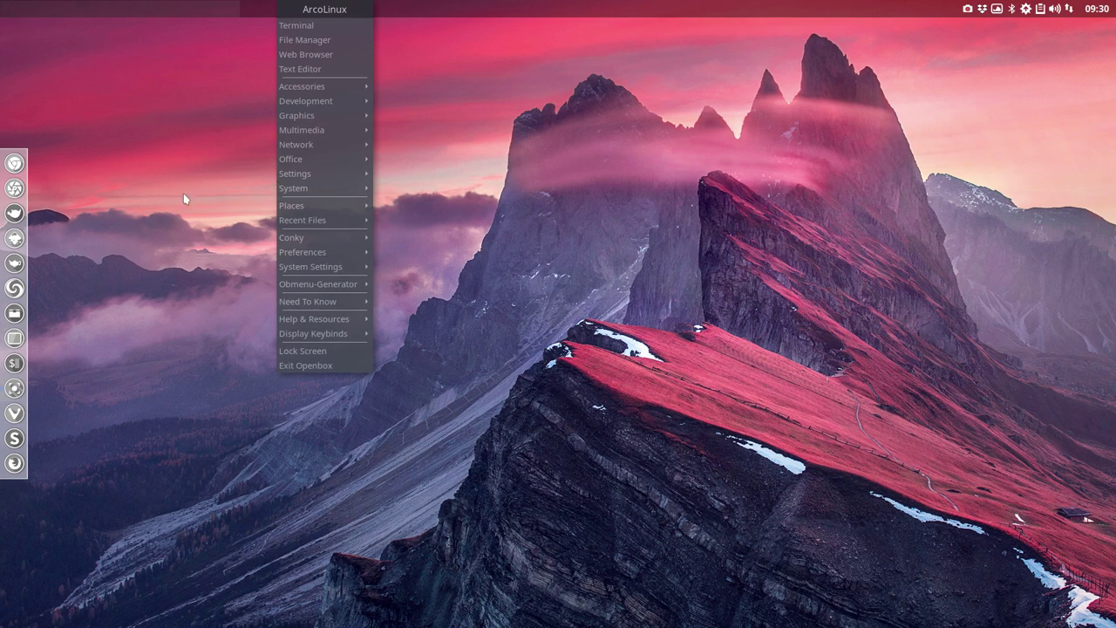
left_click(212, 367)
right_click(319, 401)
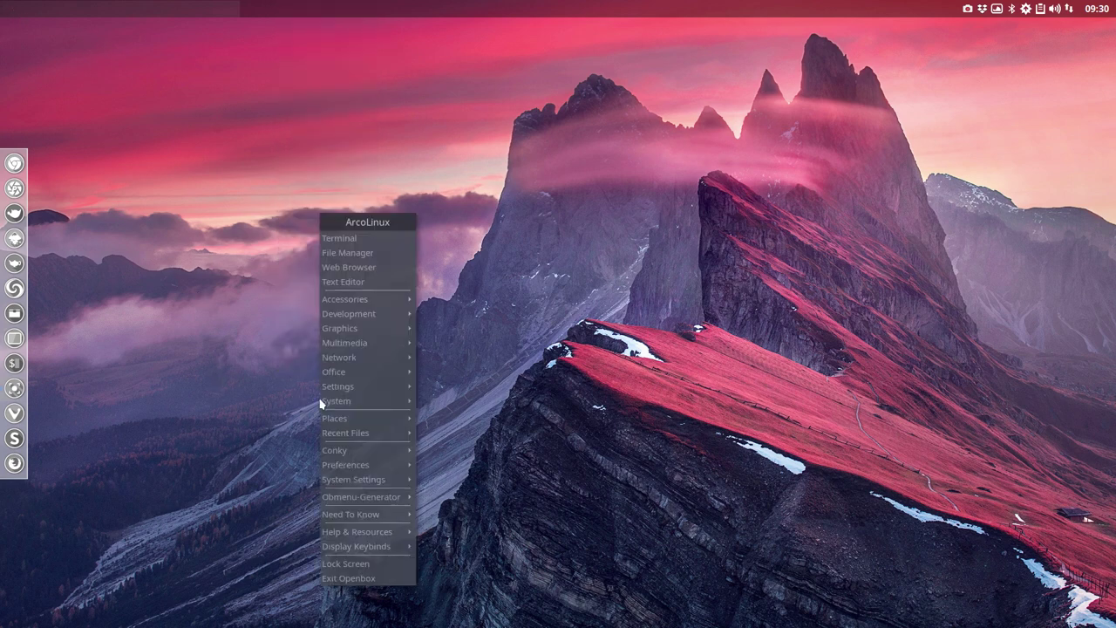
left_click(604, 420)
right_click(678, 366)
left_click(370, 191)
right_click(370, 190)
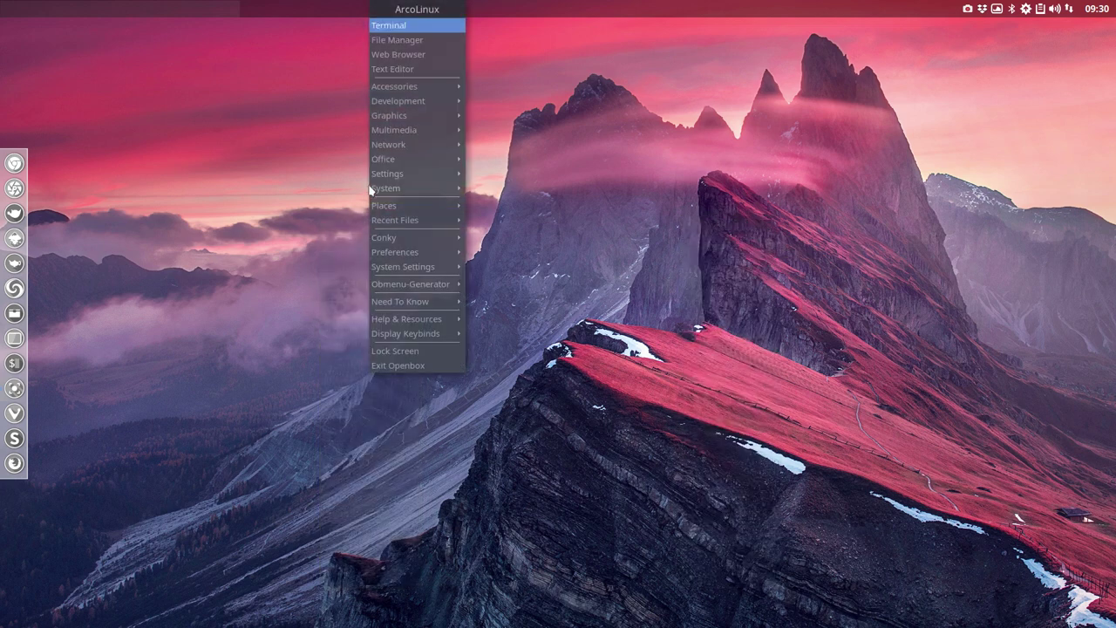
left_click(326, 264)
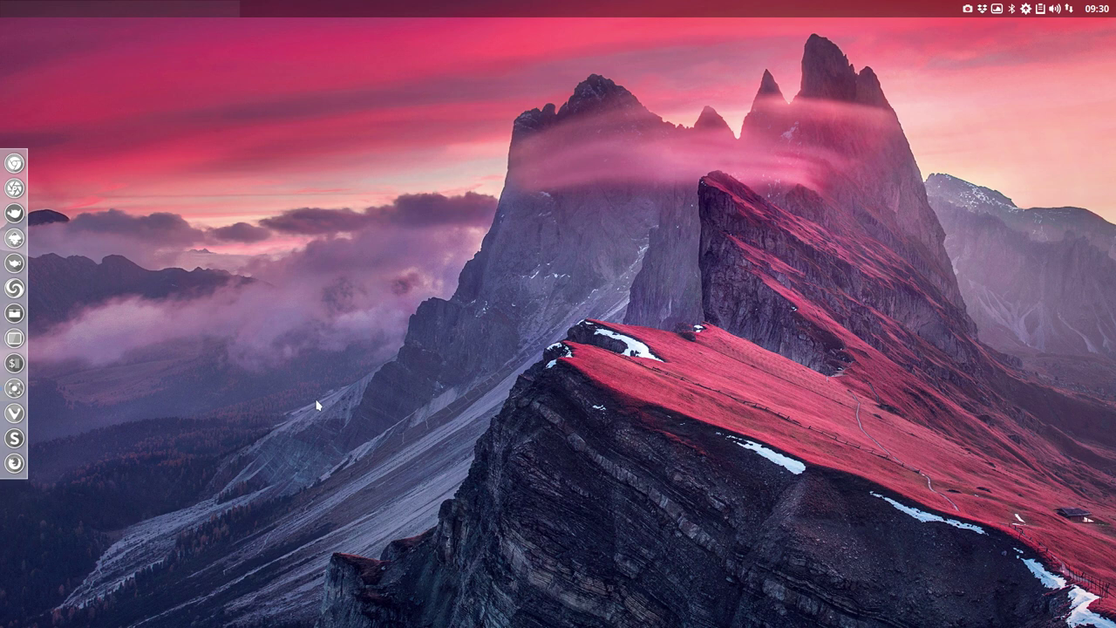
right_click(319, 406)
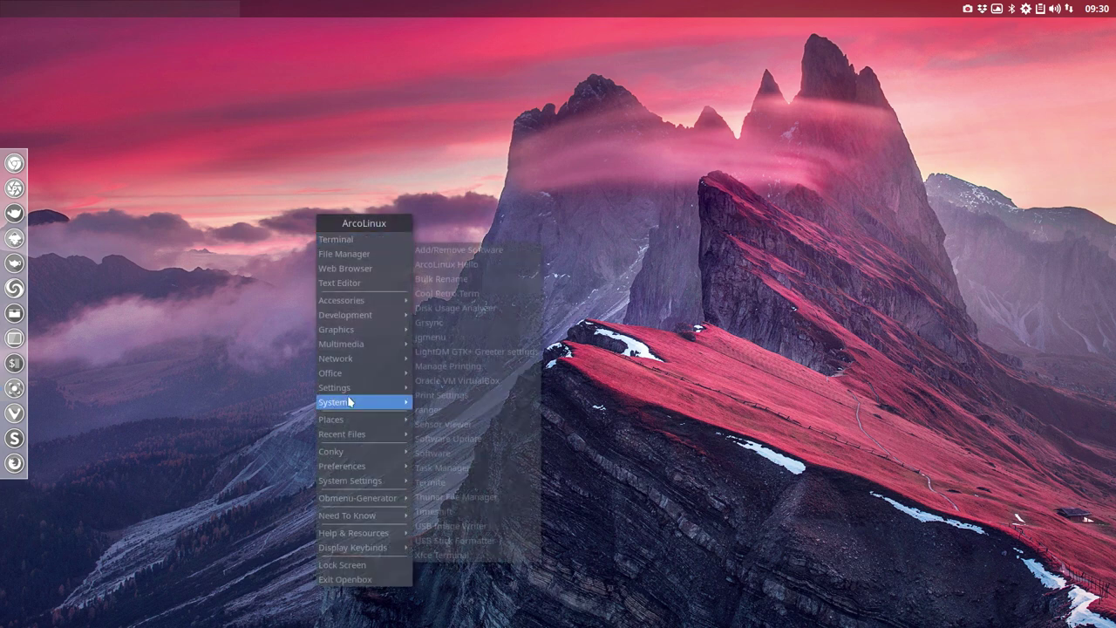
left_click(257, 401)
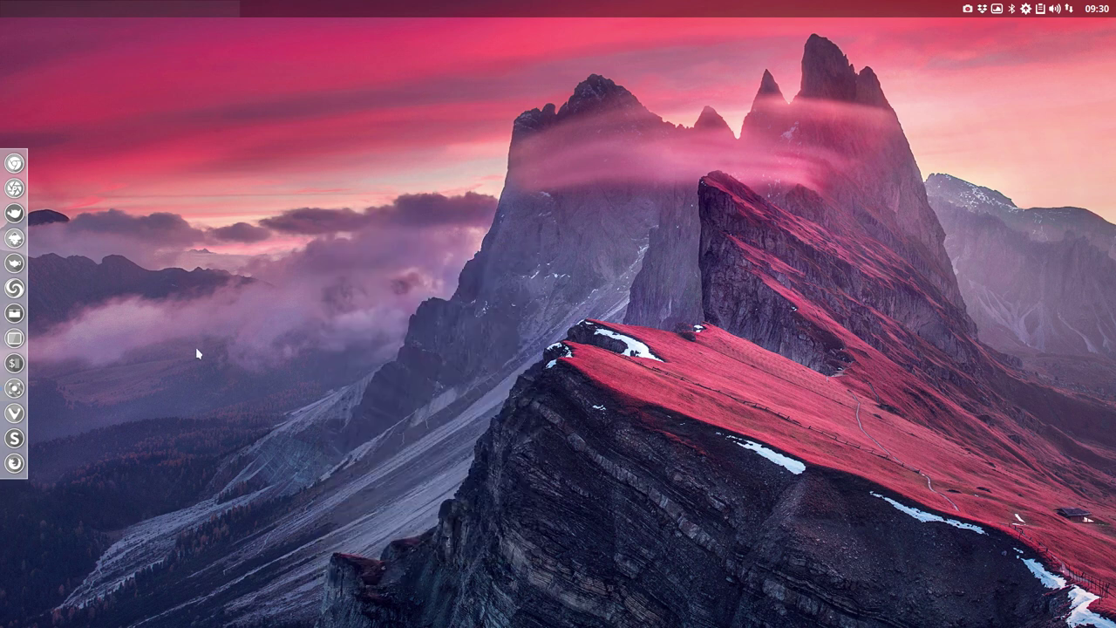
Browse to the .config/openbox folder in the home directory and open the autostart file in Sublime Text
left_click(15, 312)
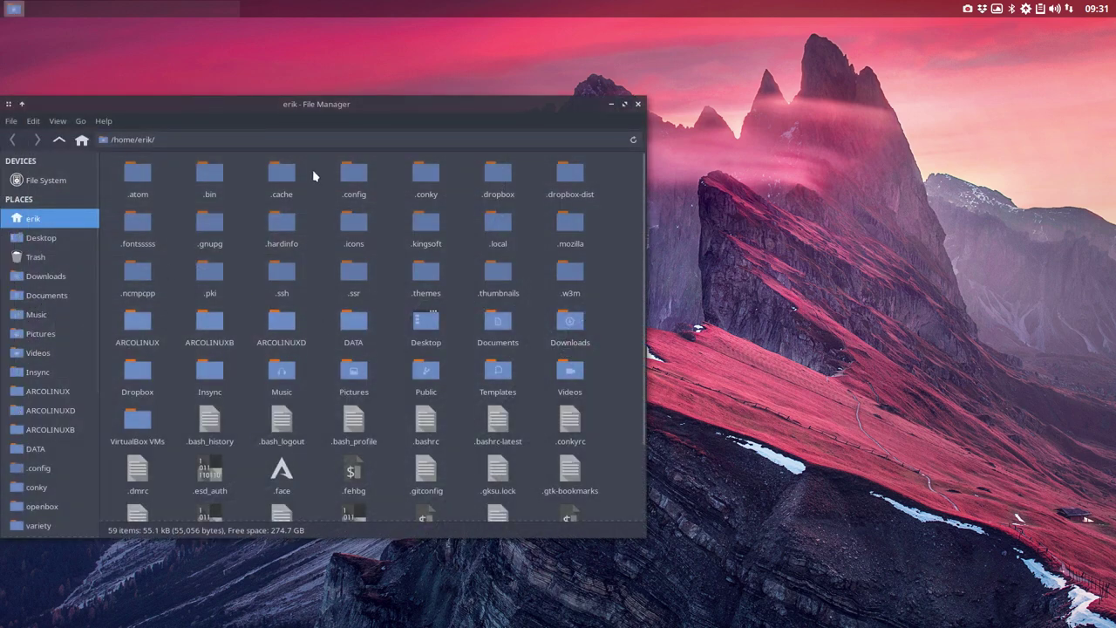
double_click(353, 174)
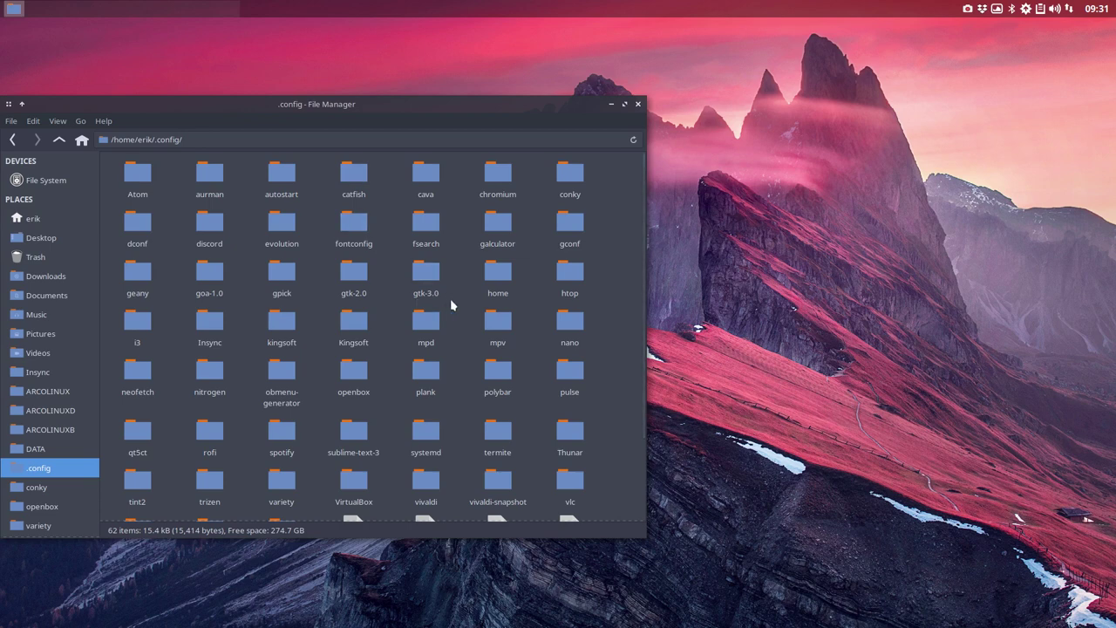
double_click(356, 371)
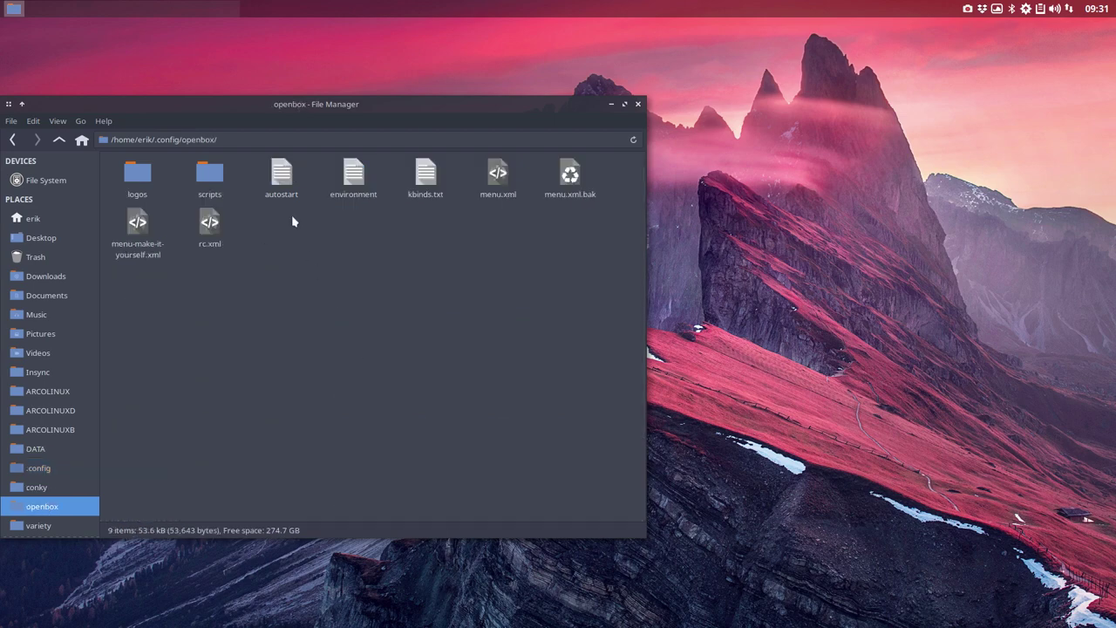
left_click(281, 182)
double_click(281, 182)
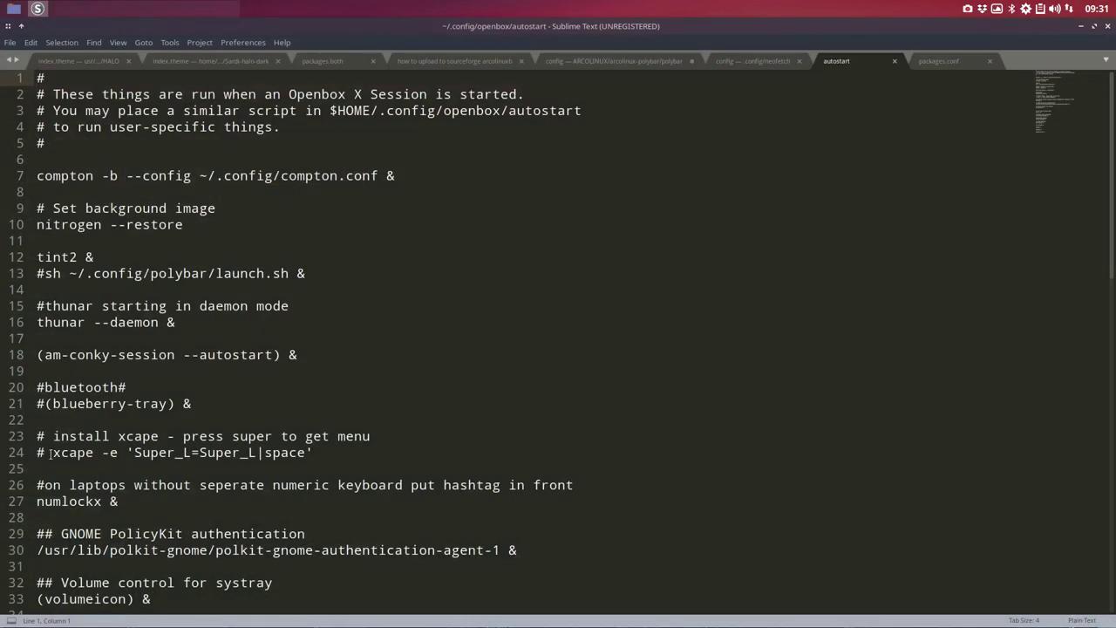
Uncomment the xcape -e 'Super_L=Super_L|space' line in autostart, save the file, and clear the editor and file manager from view
left_click_drag(52, 455, 4, 462)
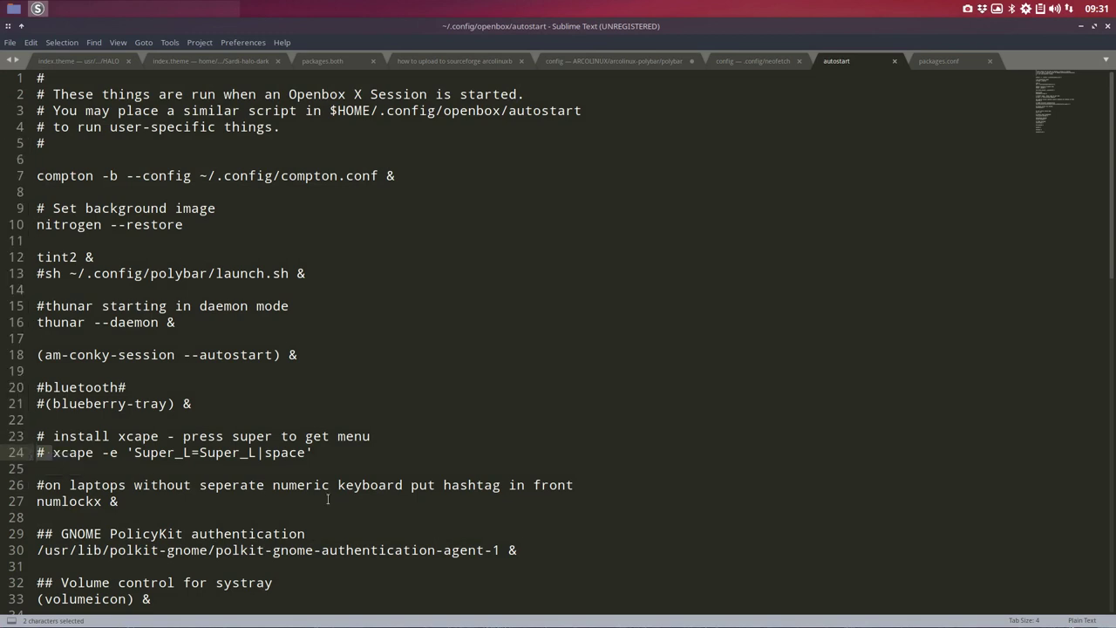
key("BackSpace")
key("ctrl+s")
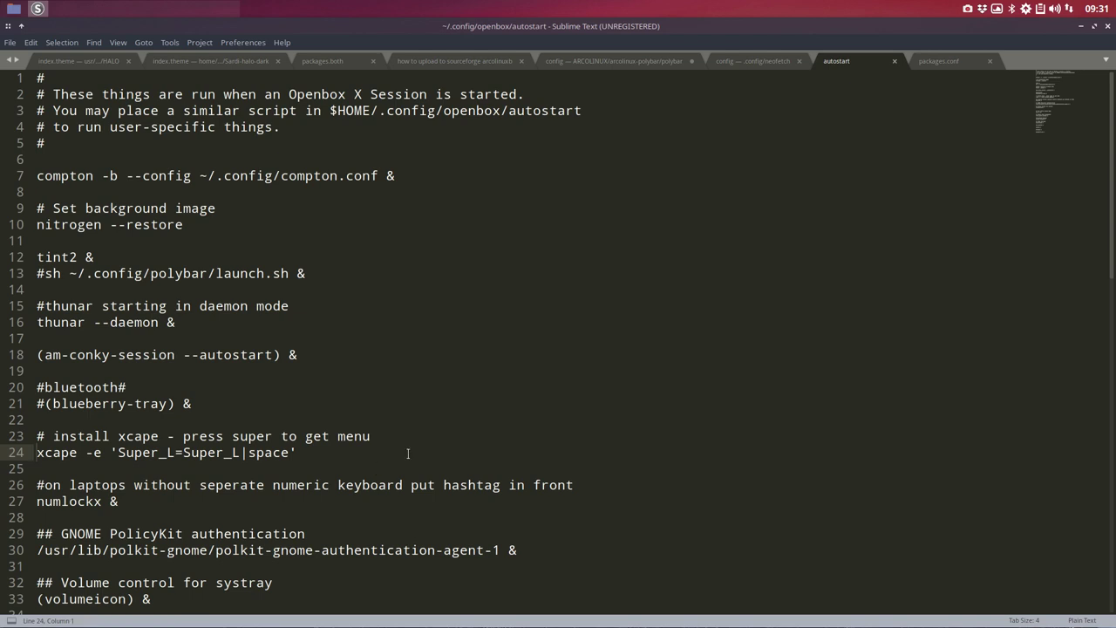
left_click(1082, 27)
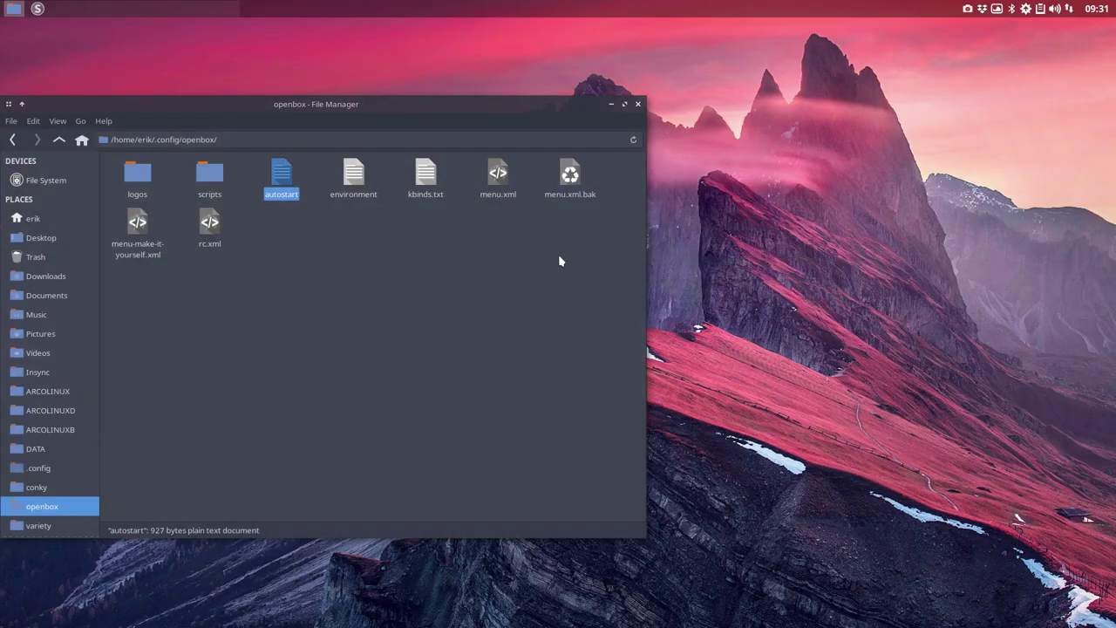
left_click(640, 105)
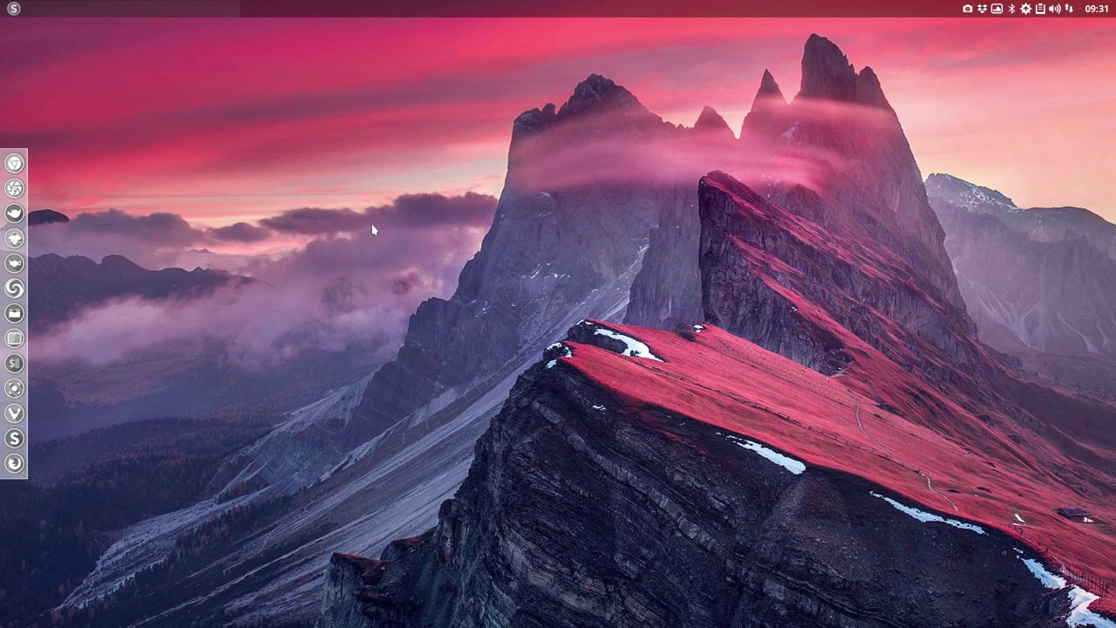
Launch jgmenu from a new terminal and dismiss the menu
key("ctrl+alt+Return")
type("jgmenu")
key("Return")
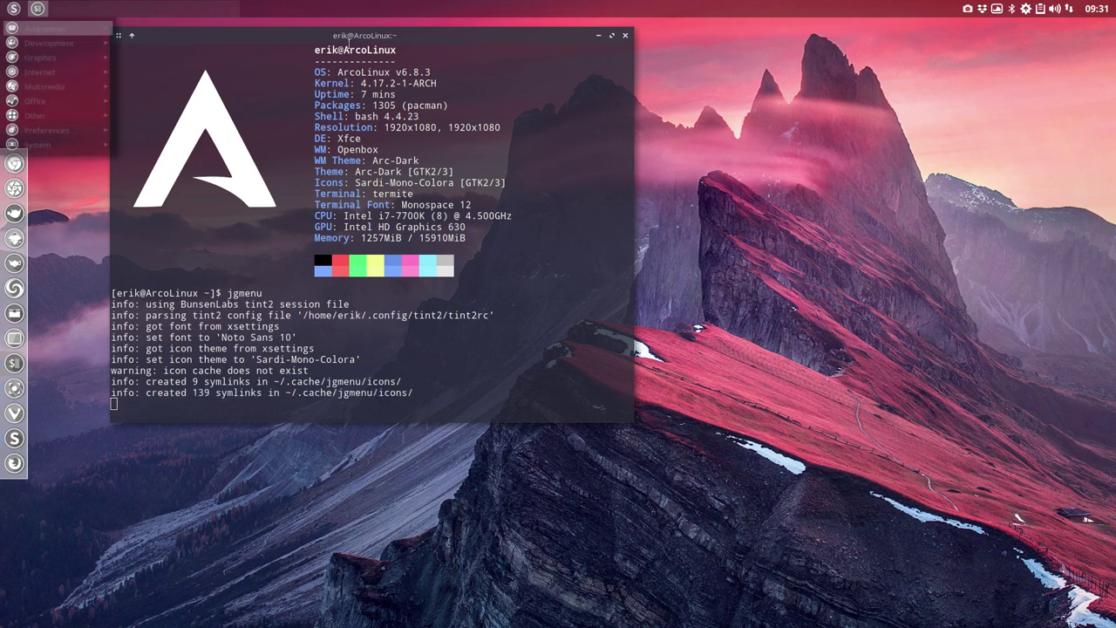
key("Escape")
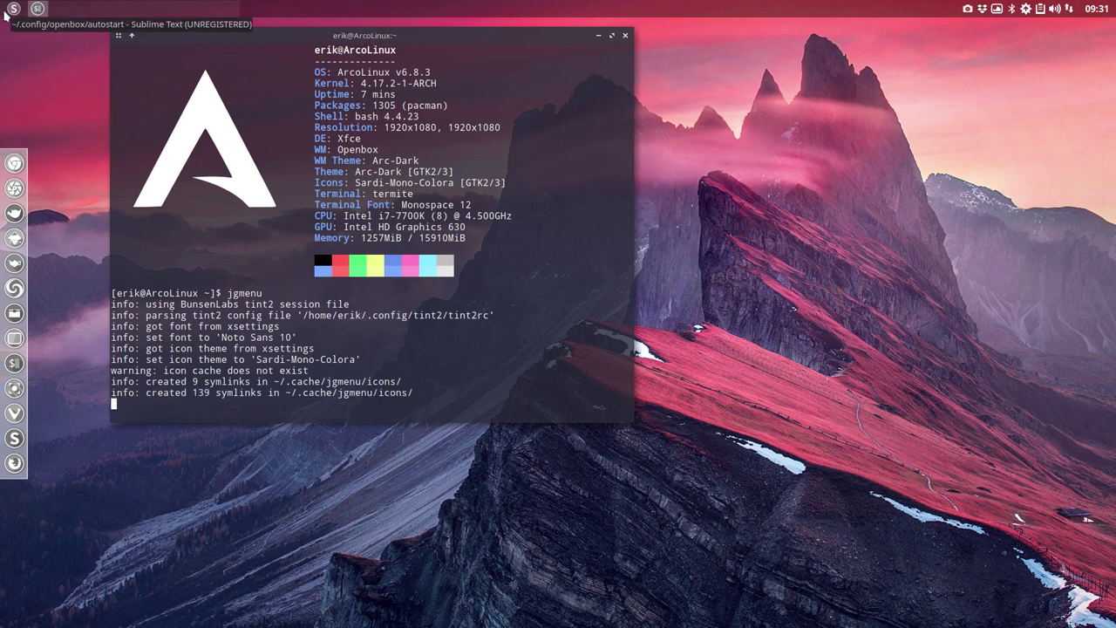
Restart jgmenu from the terminal, examine its category submenus such as Other and System, and stop it again
key("ctrl+c")
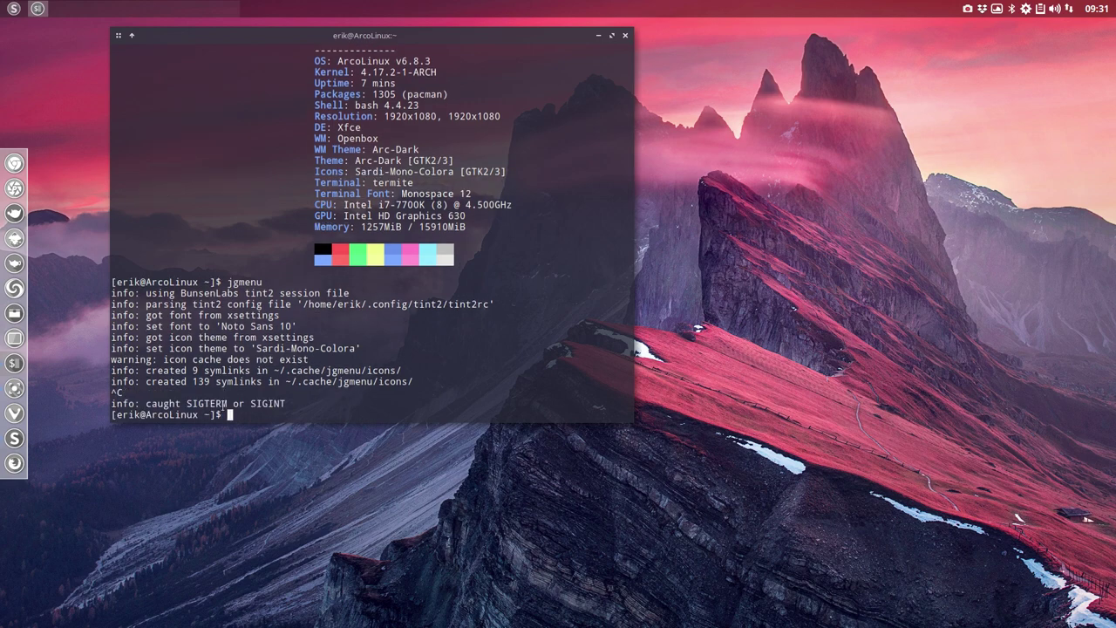
key("Up")
key("Return")
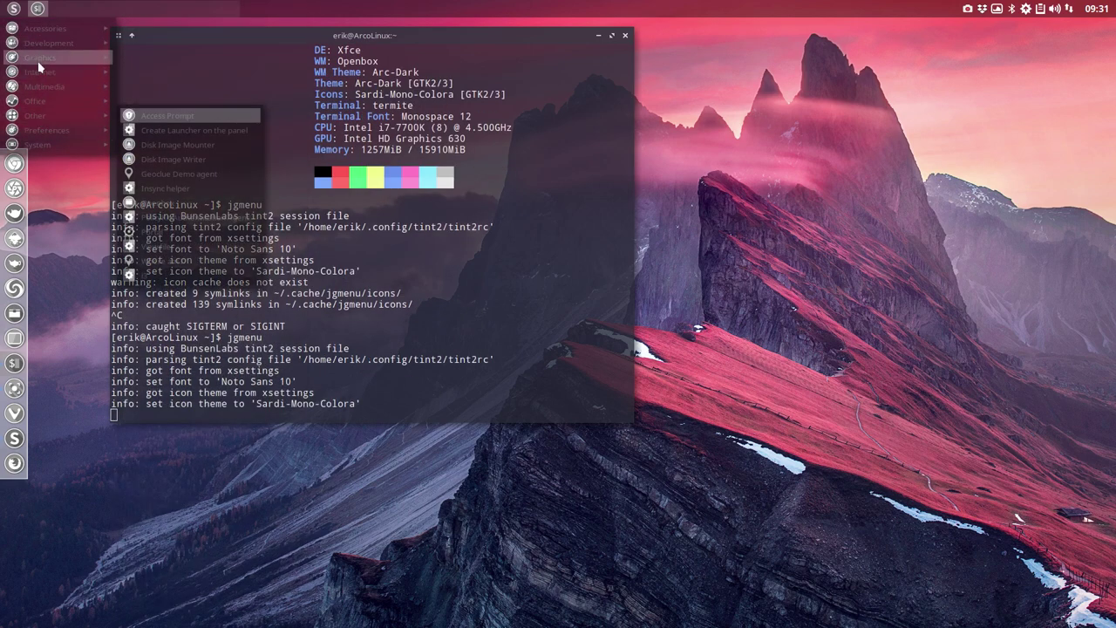
mouse_move(68, 144)
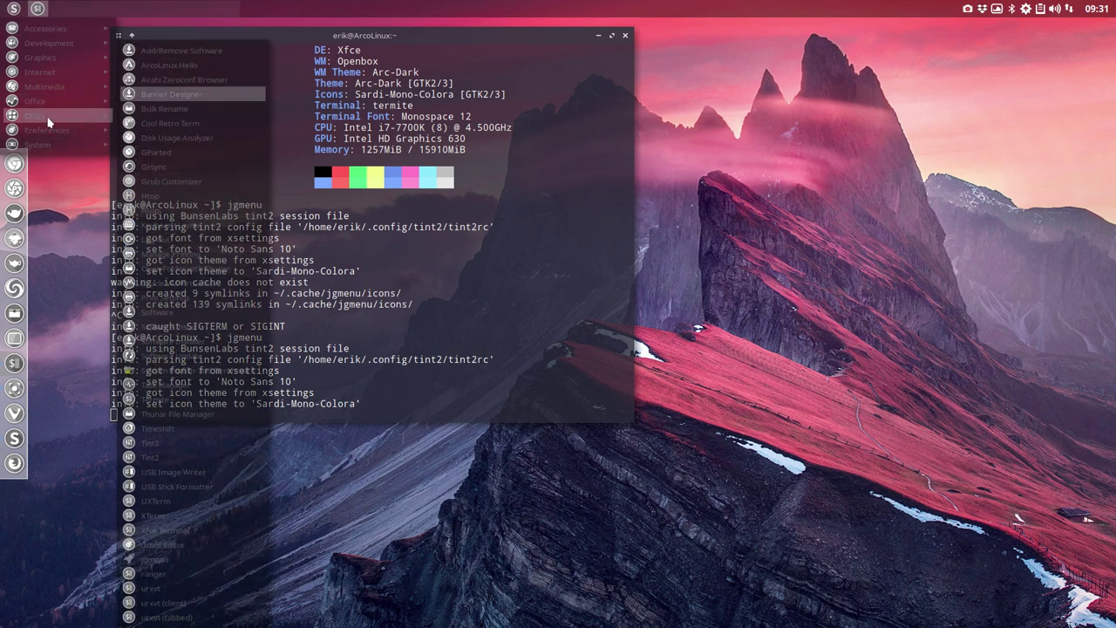
mouse_move(39, 130)
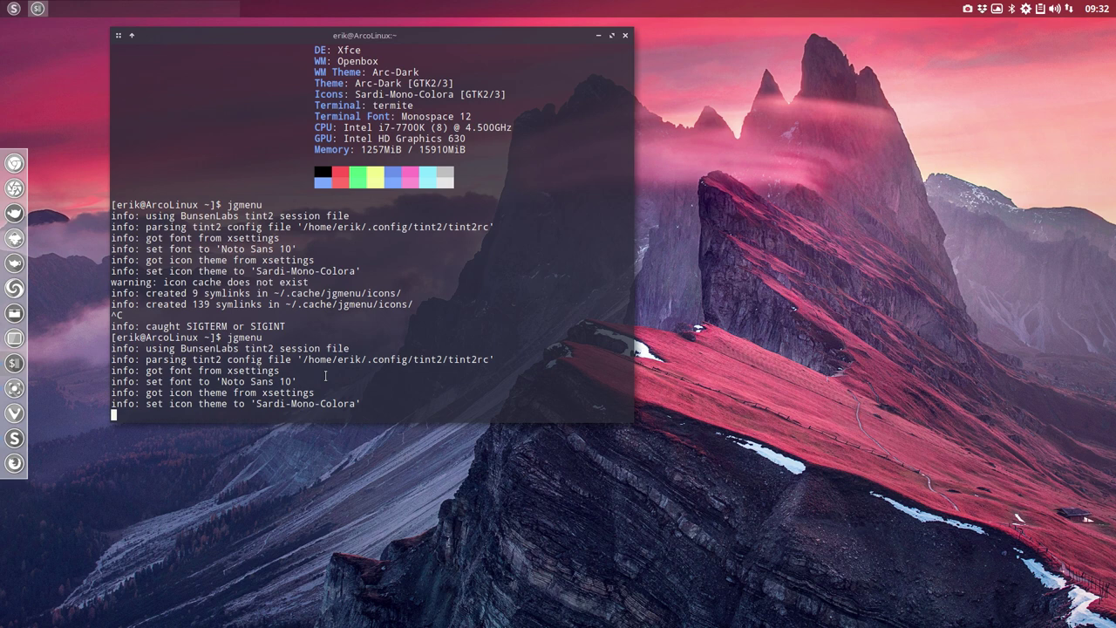
key("ctrl+c")
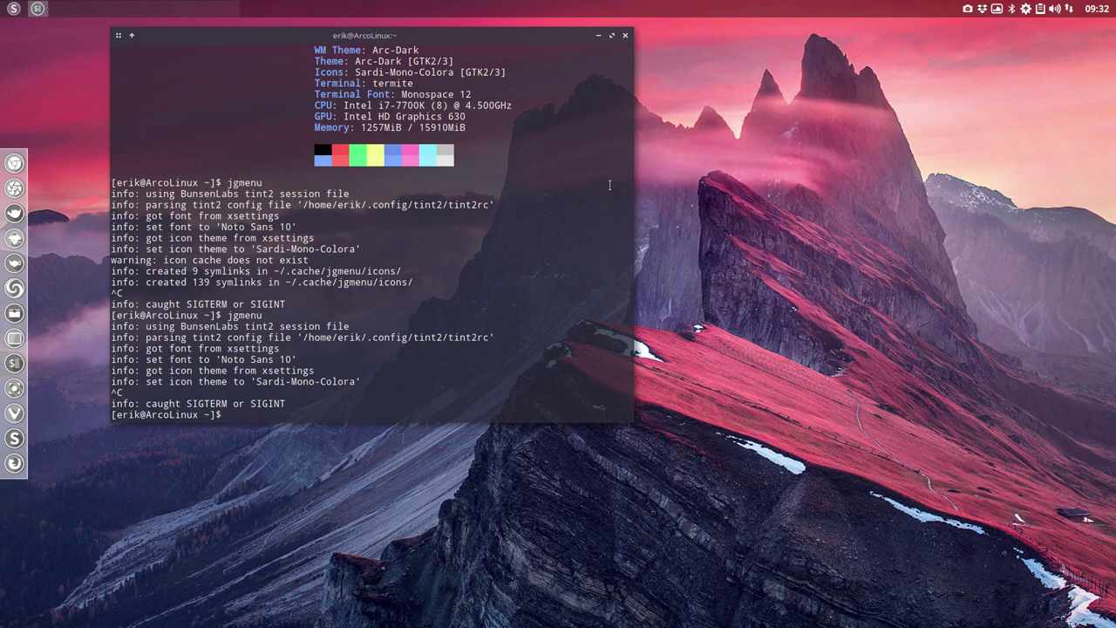
Close the terminal, bring up the Sublime Text window with the autostart file, and close it as well
left_click(626, 36)
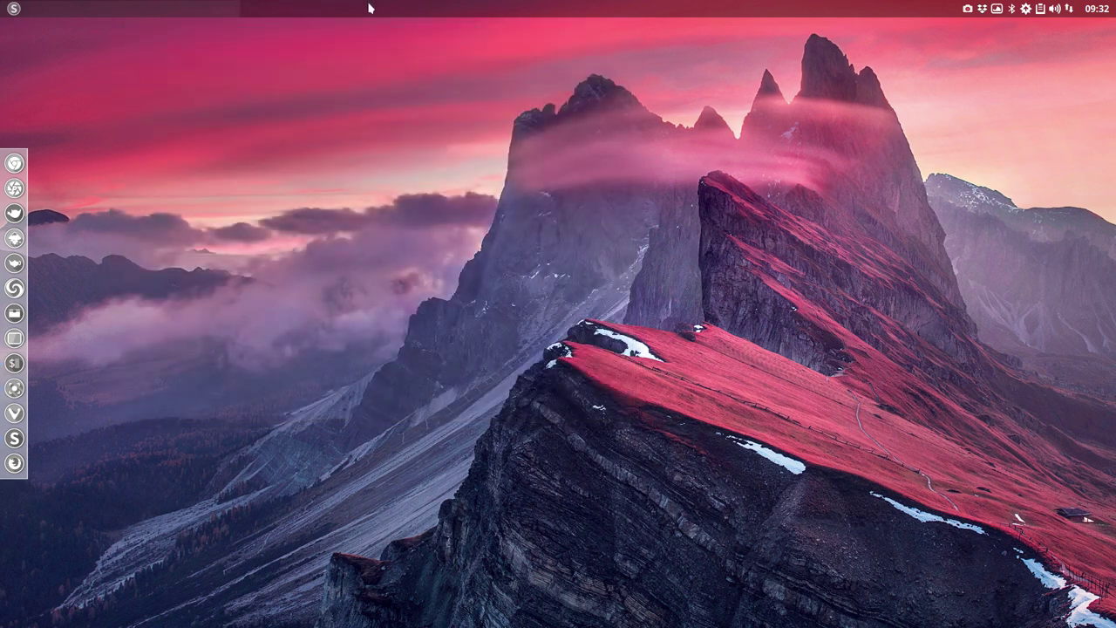
left_click(13, 11)
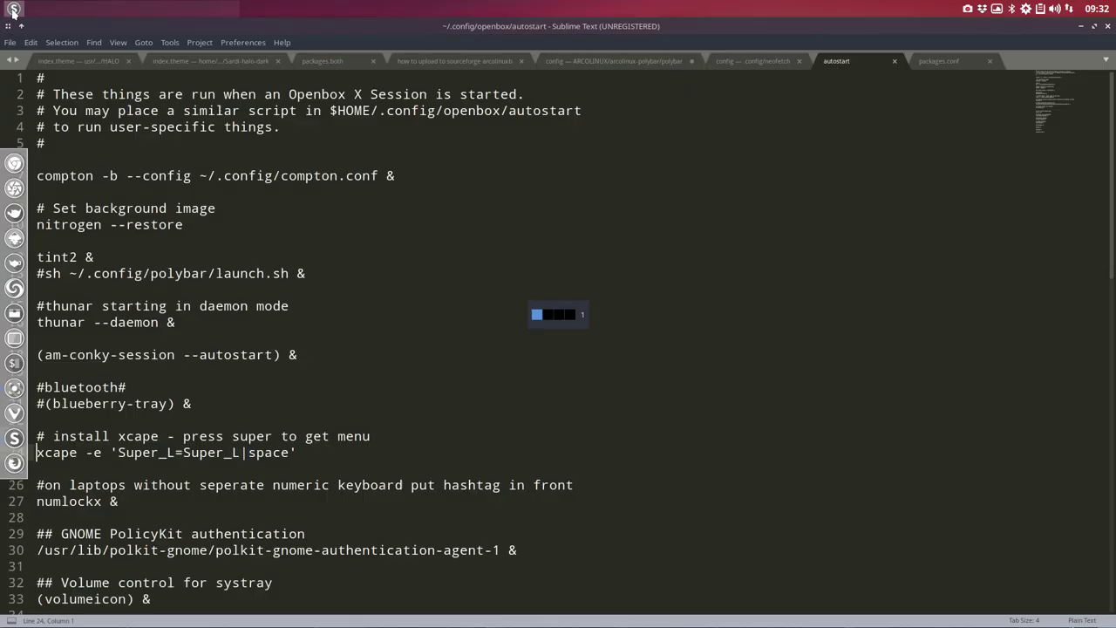
left_click(1108, 28)
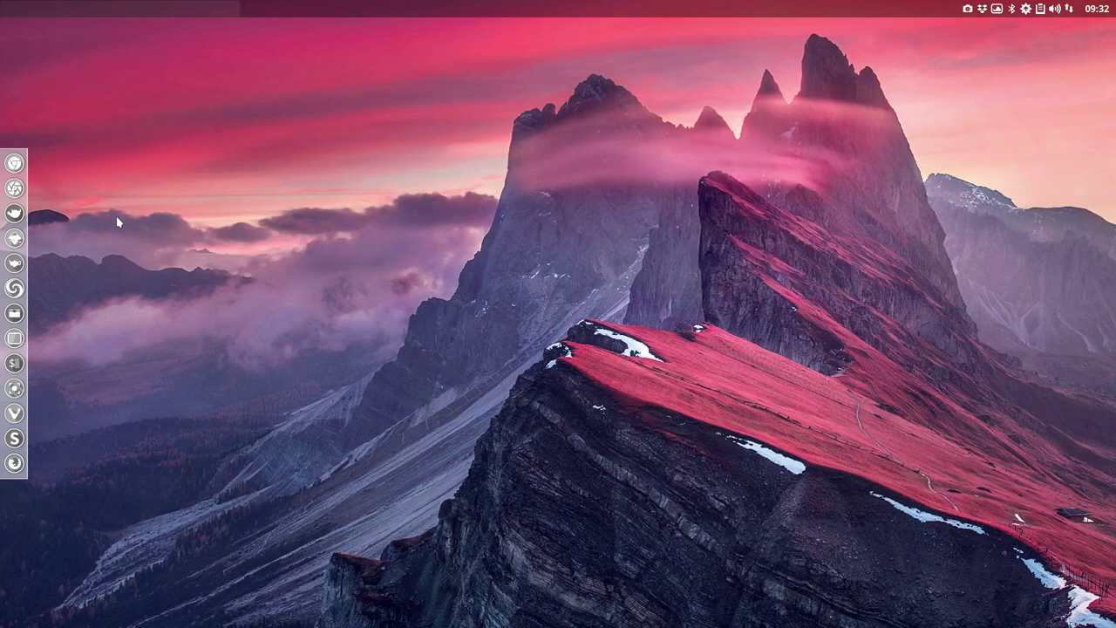
left_click(685, 5)
left_click(773, 6)
left_click(322, 5)
left_click(49, 9)
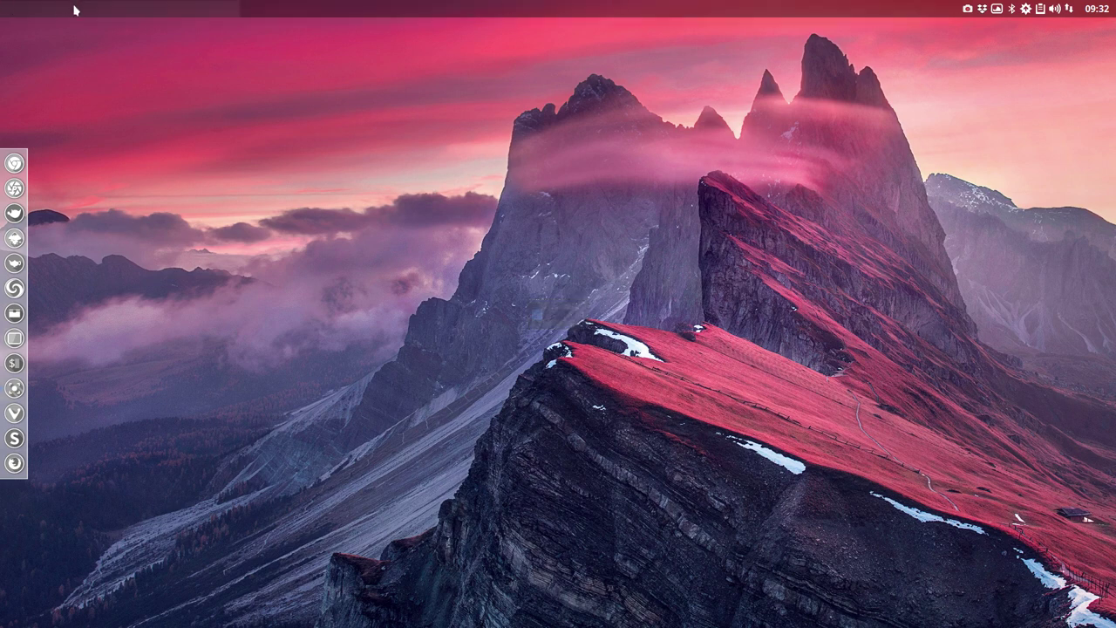
Open Tint2 GUI from the desktop menu's Preferences and bring up the properties of tint2rc in ~/.config/tint2
right_click(362, 113)
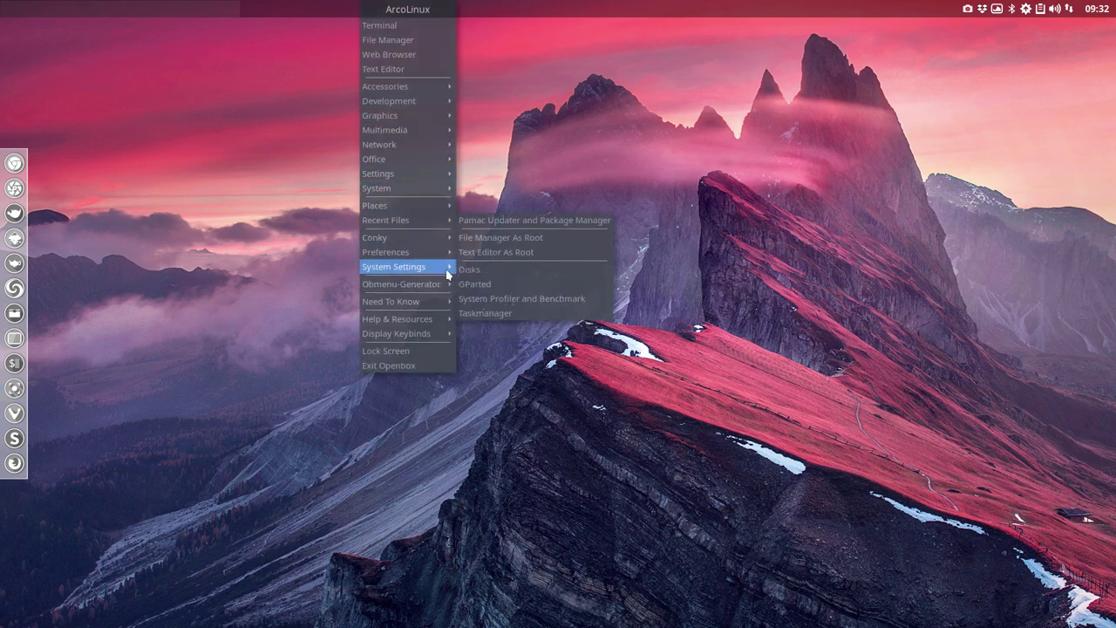
mouse_move(450, 262)
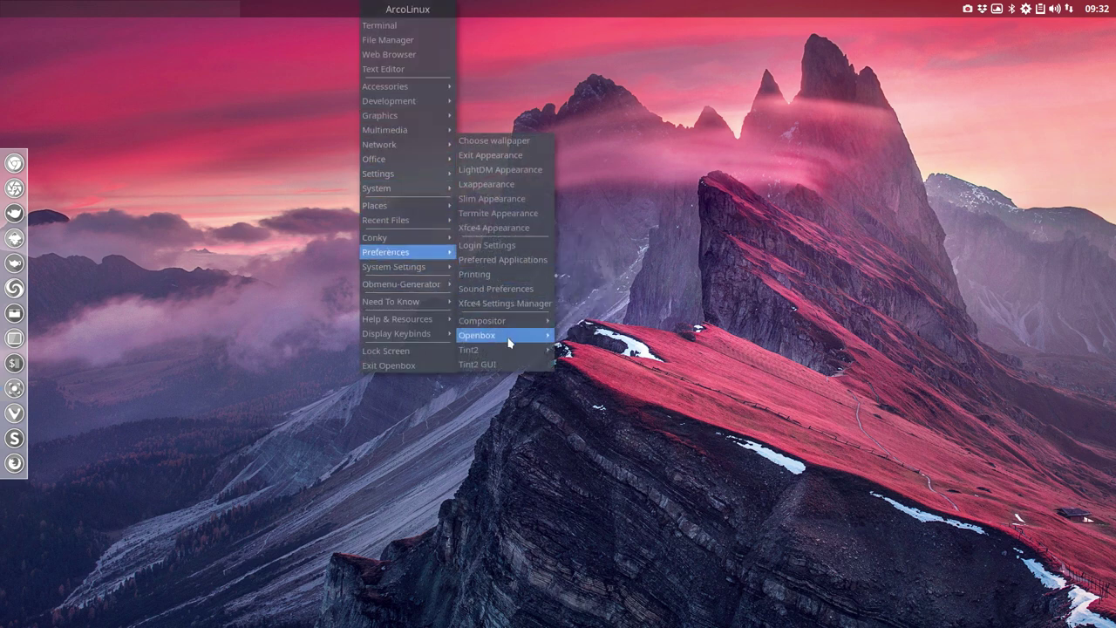
left_click(487, 366)
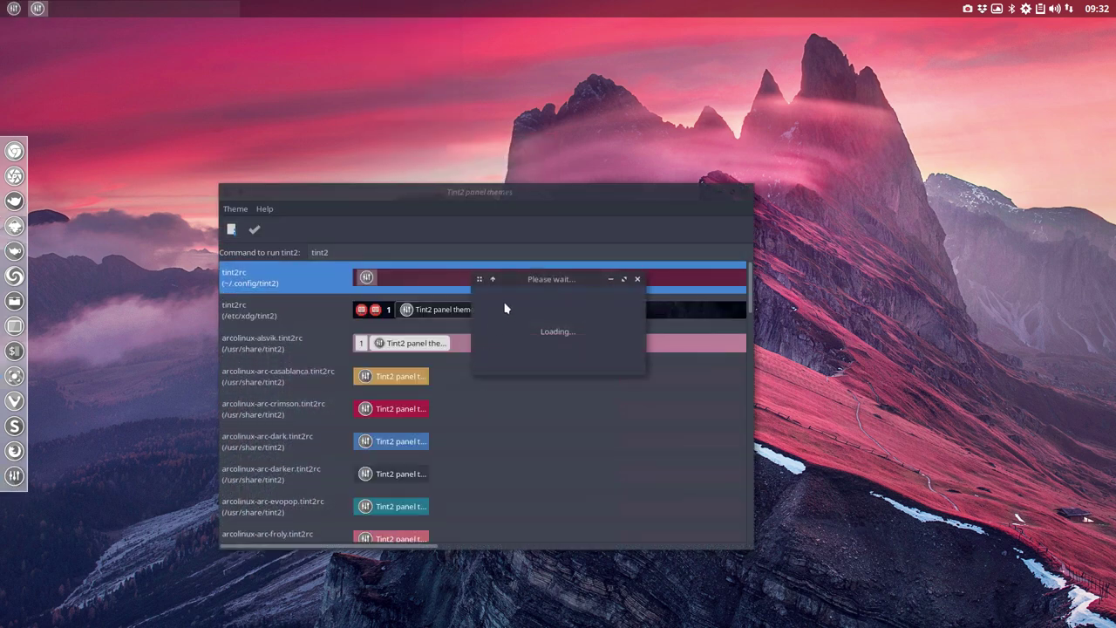
double_click(415, 280)
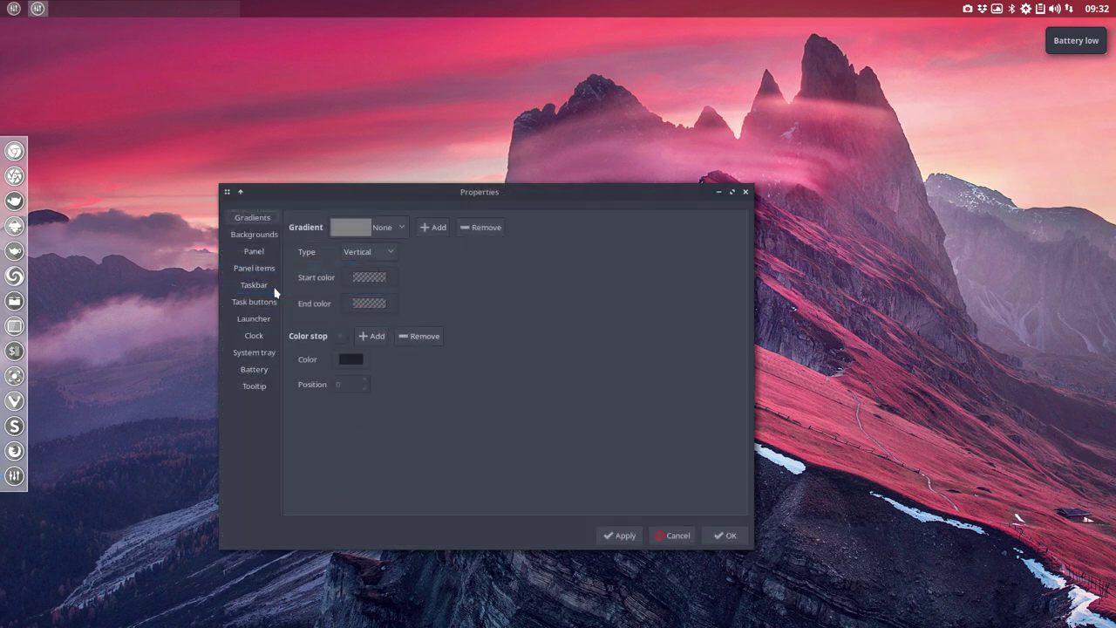
left_click_drag(336, 204, 444, 74)
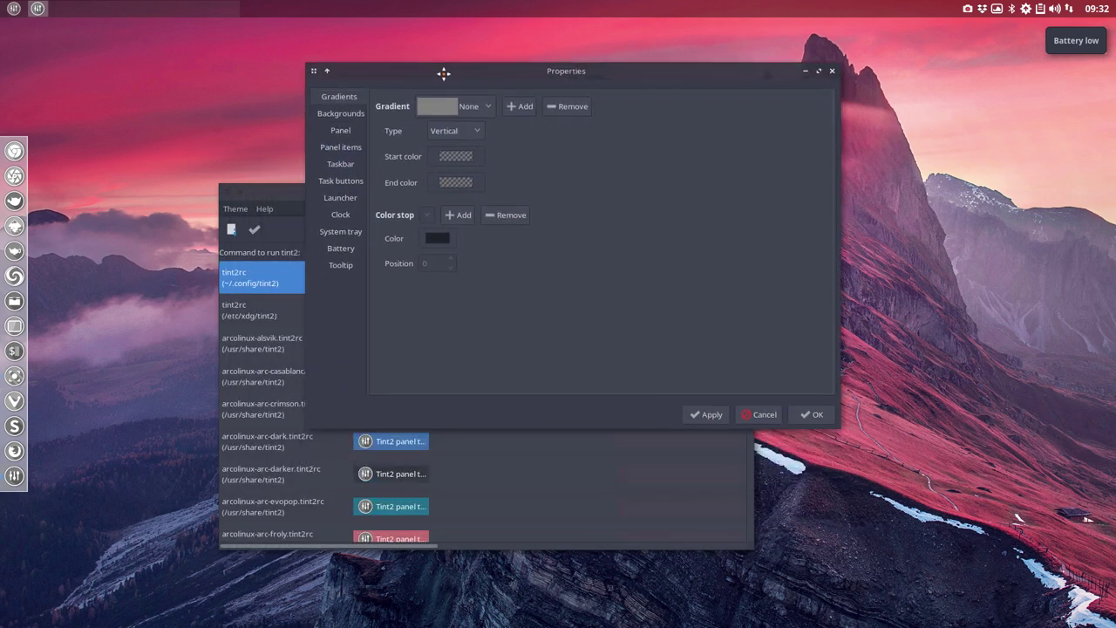
Add the Launcher element to the selected panel items and move it to first place, ahead of Taskbar
left_click(345, 116)
left_click(345, 131)
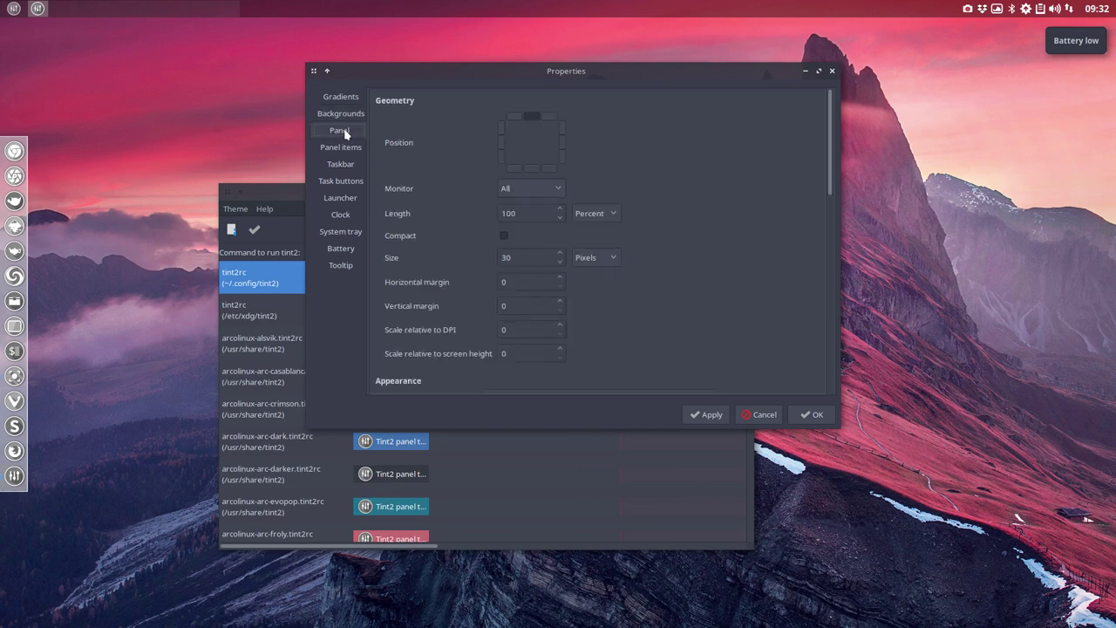
left_click(342, 148)
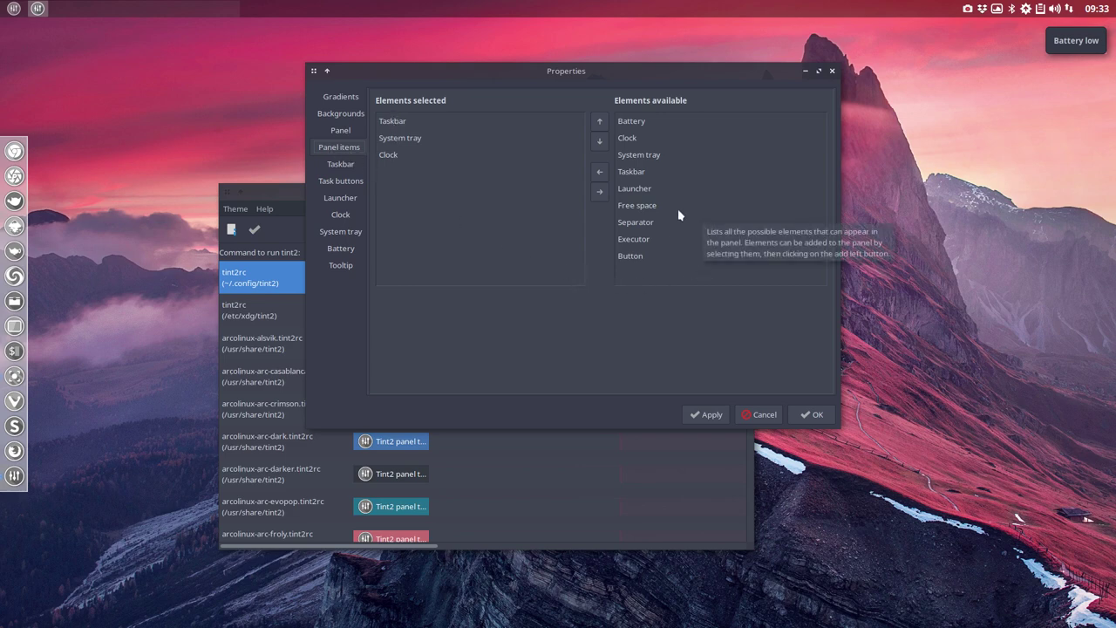
left_click(636, 189)
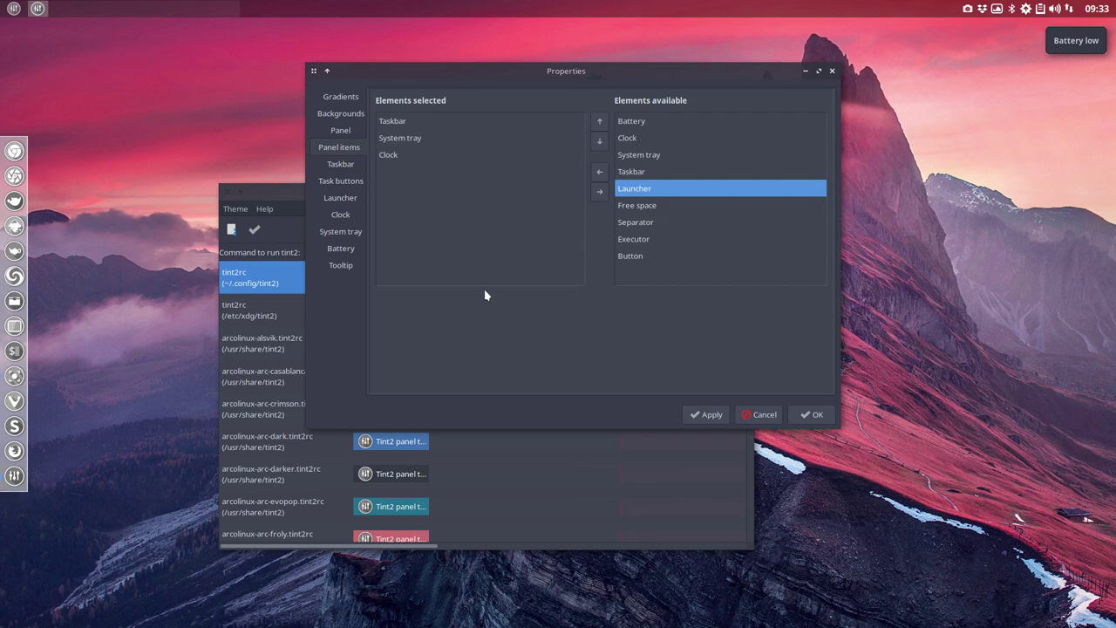
left_click(600, 173)
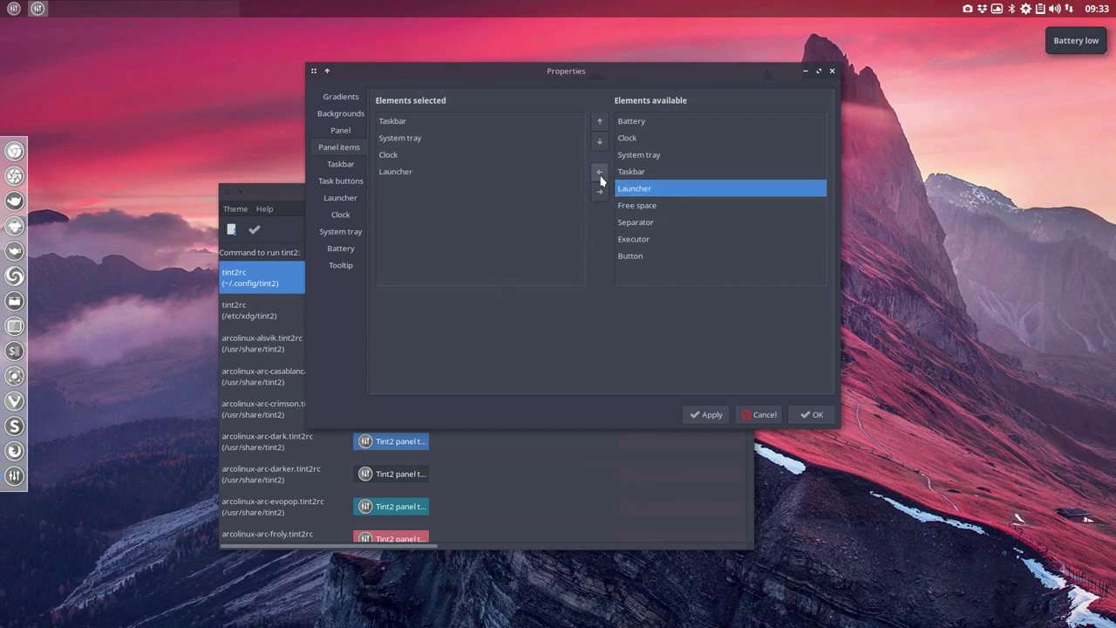
left_click(409, 173)
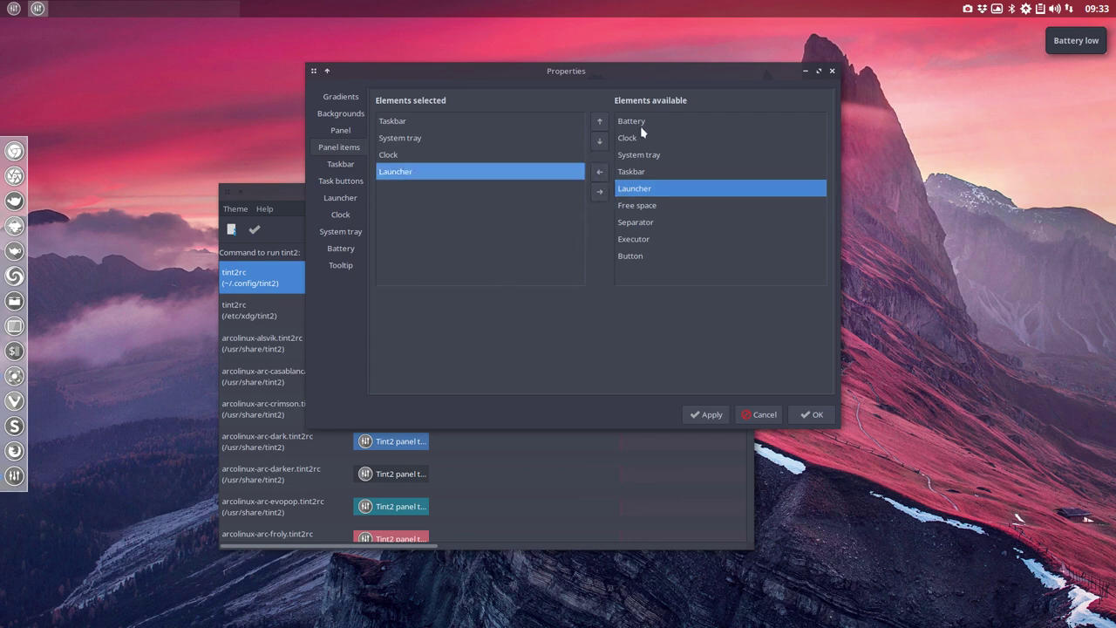
left_click(600, 122)
left_click(600, 122)
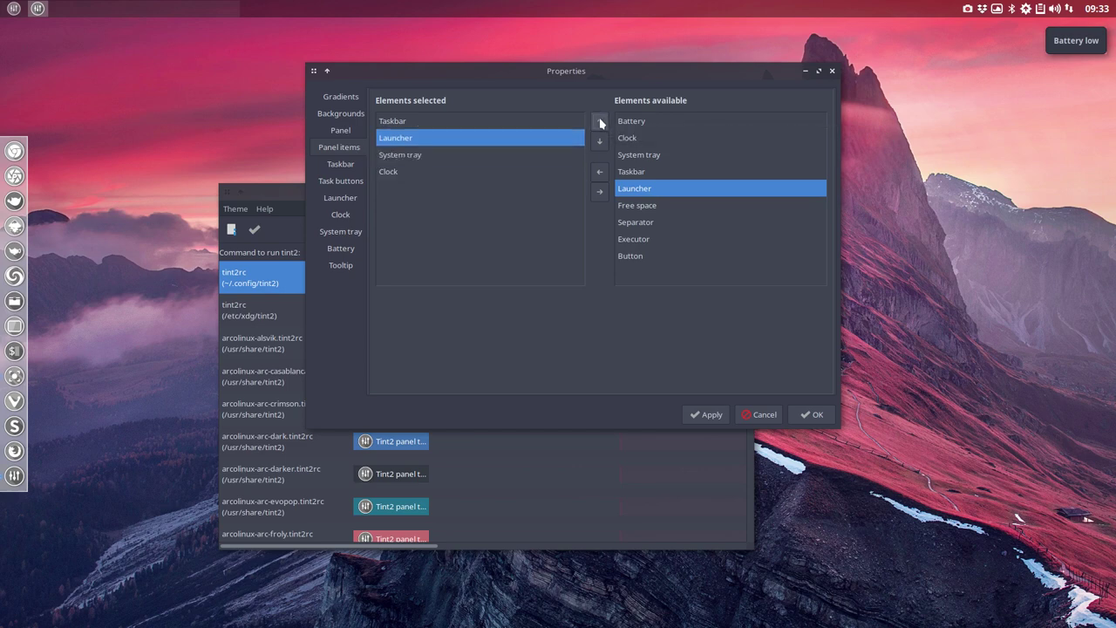
left_click(600, 122)
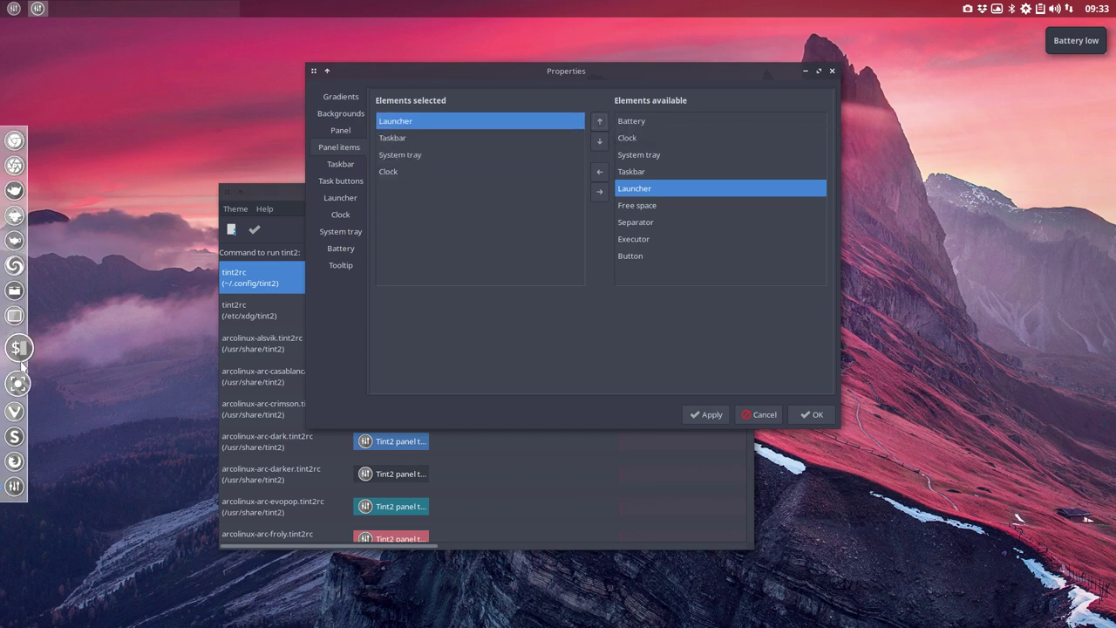
Display the Openbox keybinds in a new window, read through the list of shortcuts, and close it
left_click(122, 469)
right_click(110, 288)
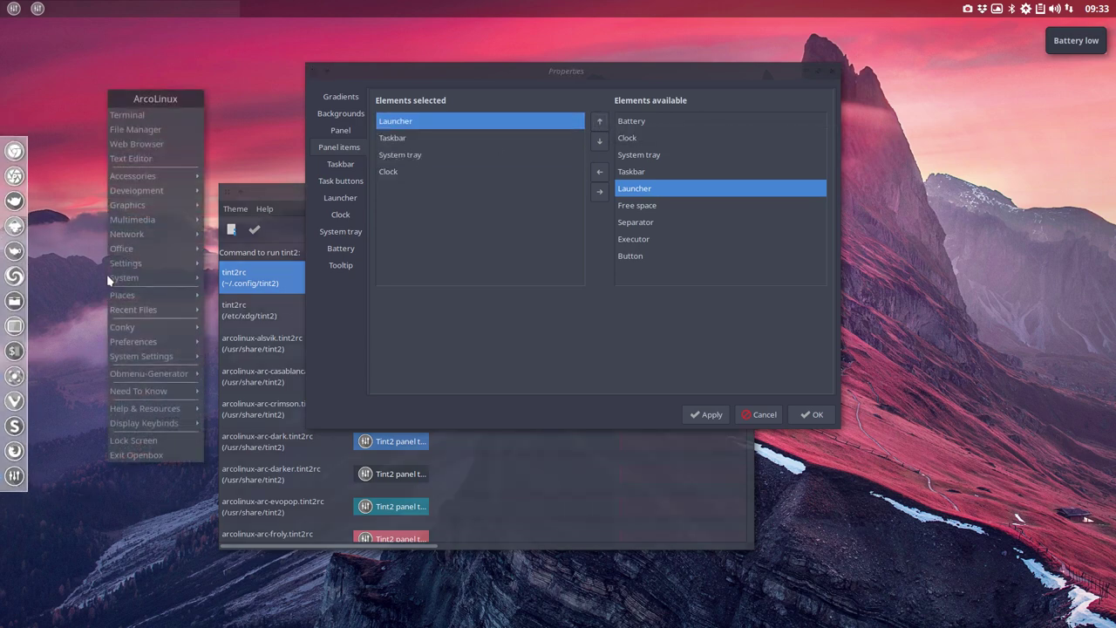
mouse_move(163, 426)
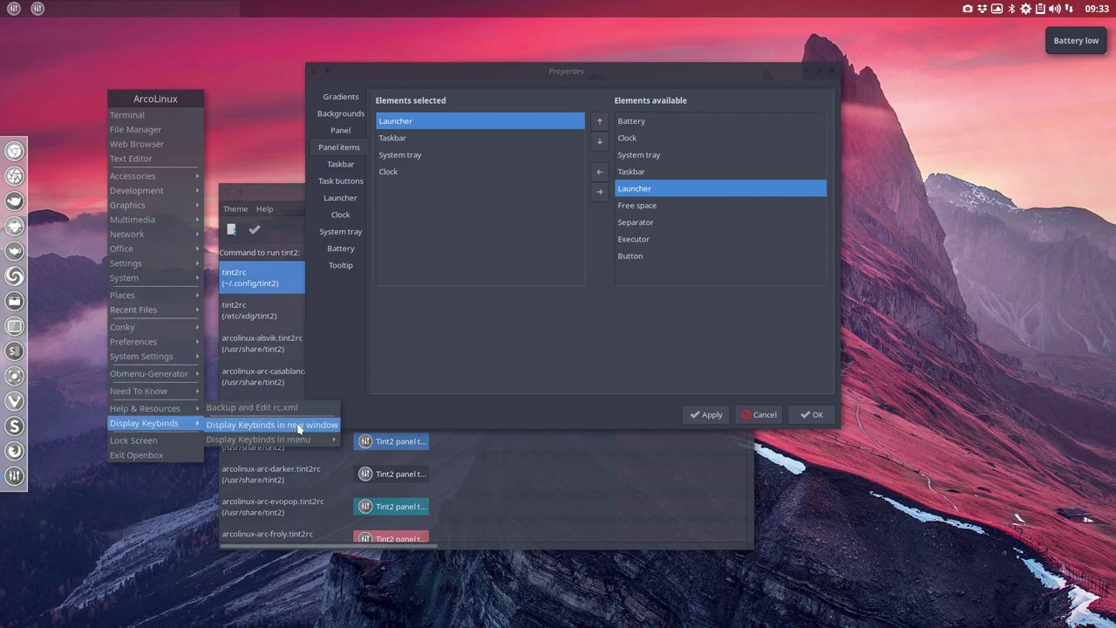
left_click(308, 428)
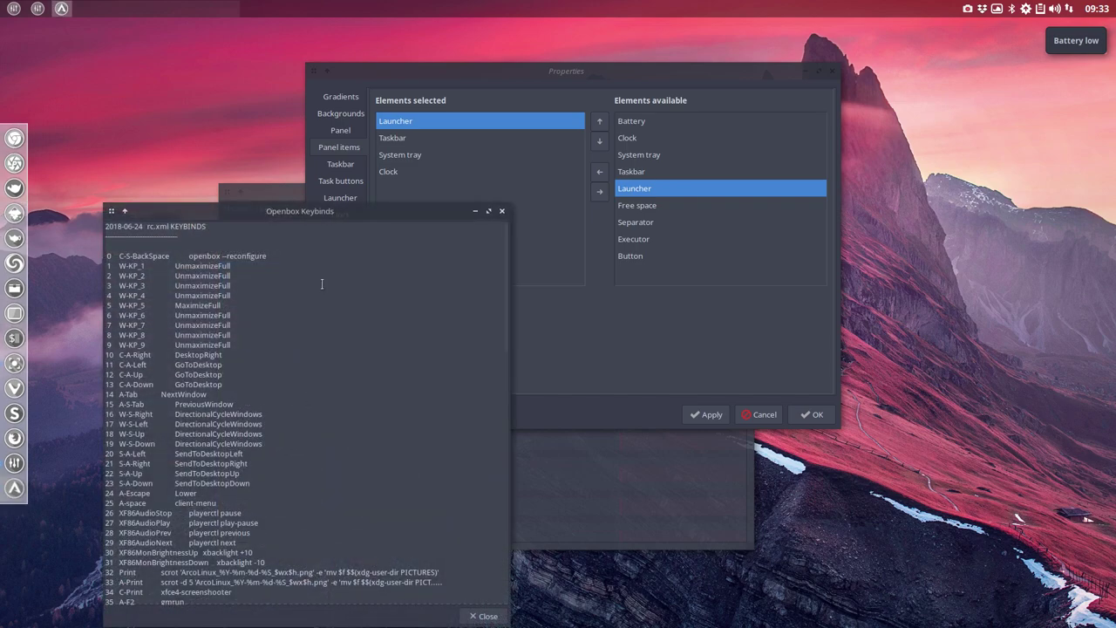
left_click_drag(327, 74, 433, 42)
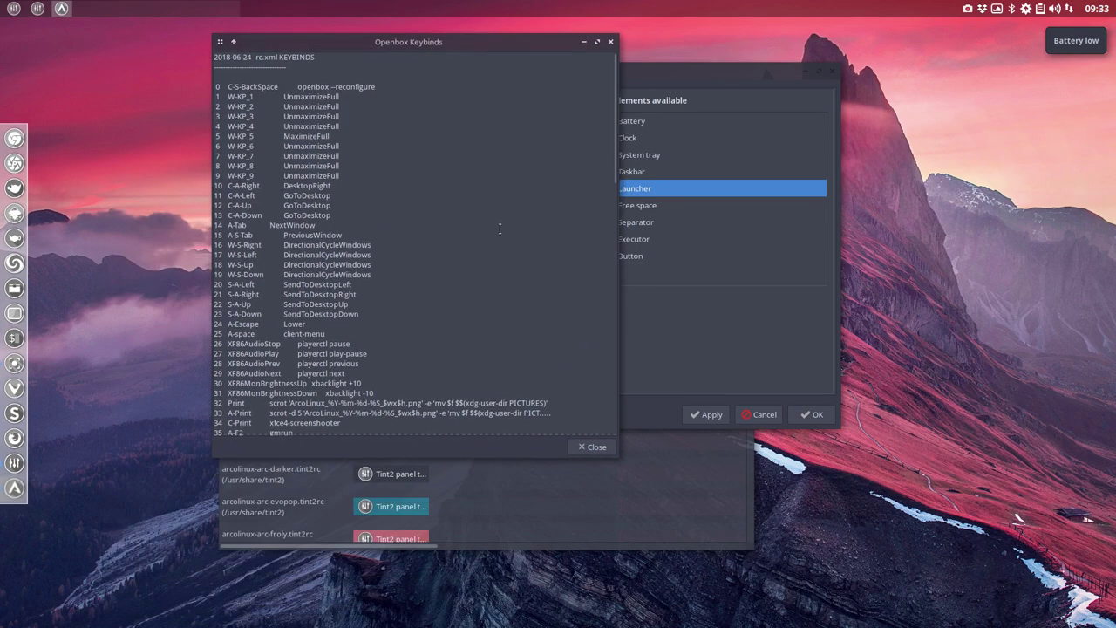
scroll(500, 229, "down", 15)
scroll(497, 236, "up", 15)
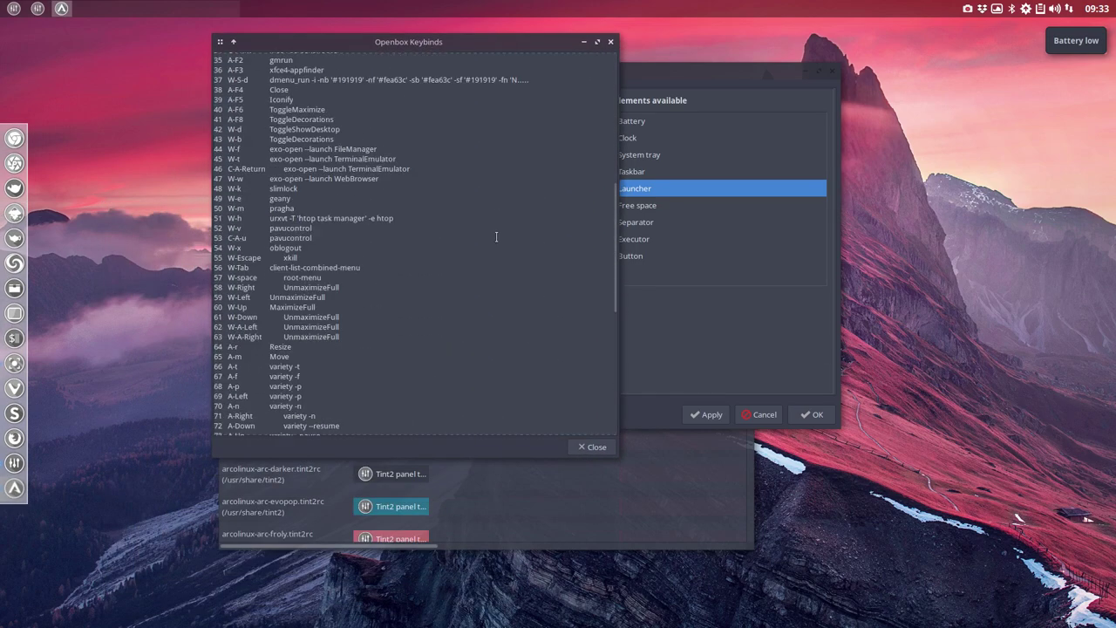
left_click(610, 42)
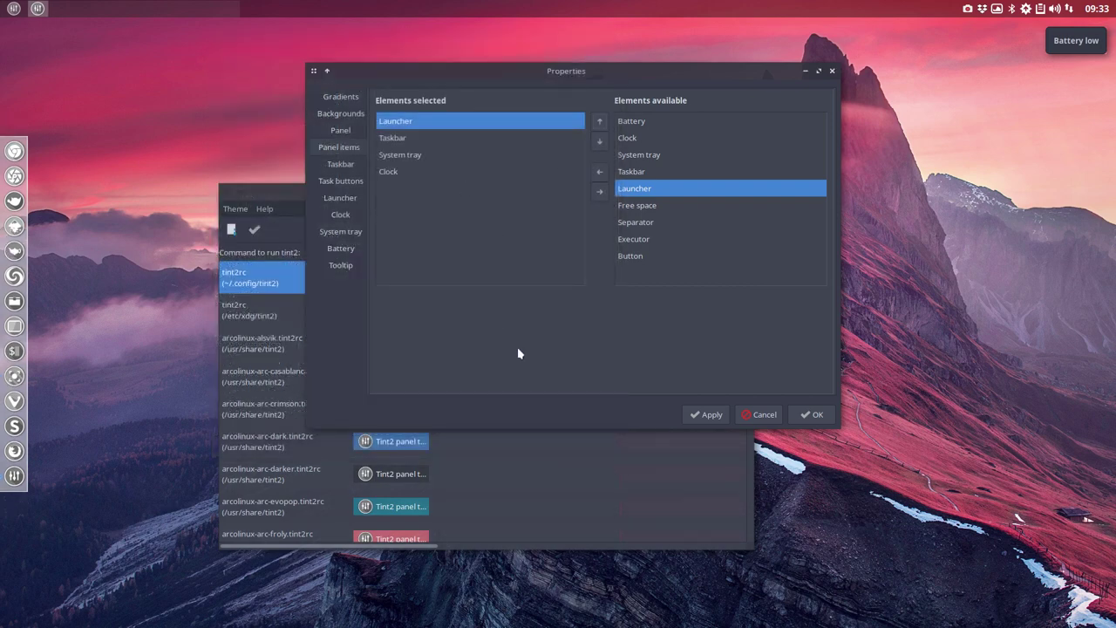
Add jgmenu from the available applications to the panel launcher's selected applications
left_click_drag(600, 67, 668, 66)
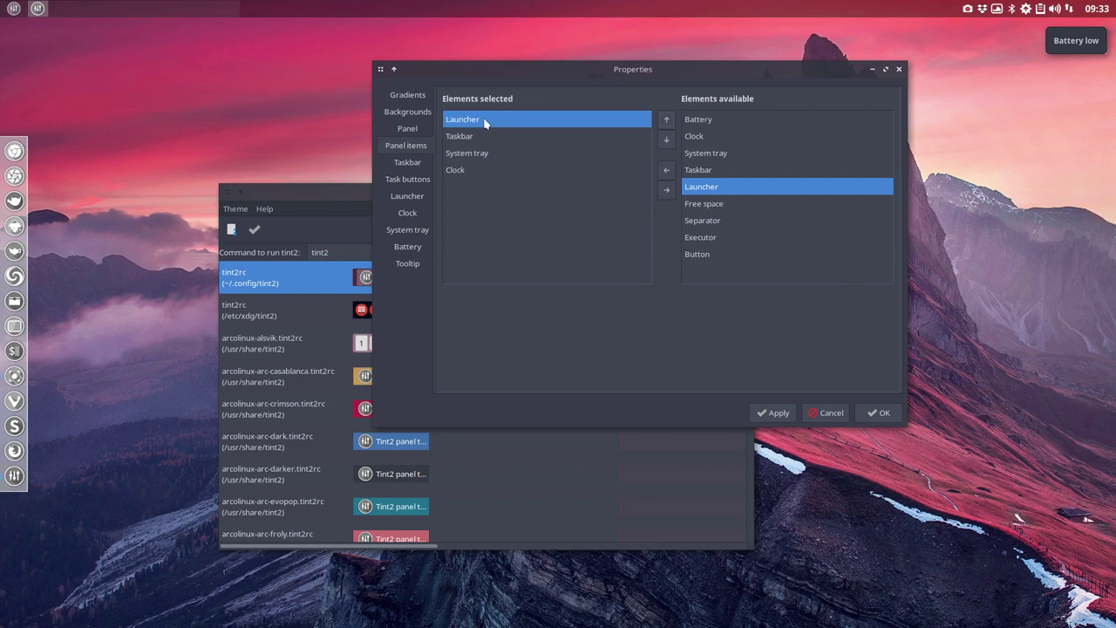
left_click(407, 164)
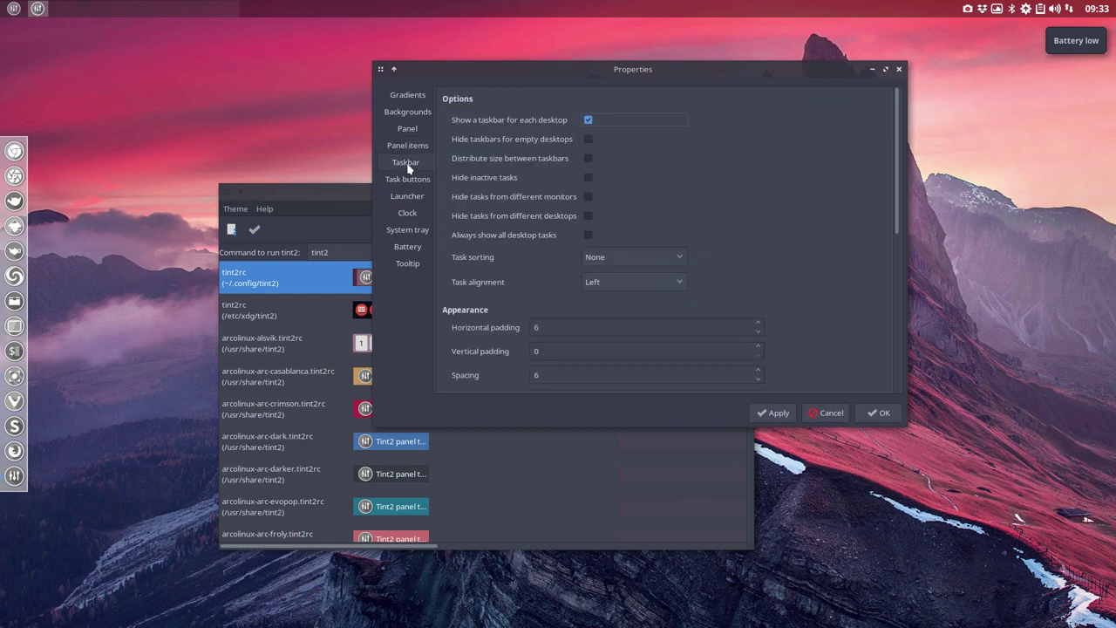
left_click(409, 178)
left_click(407, 197)
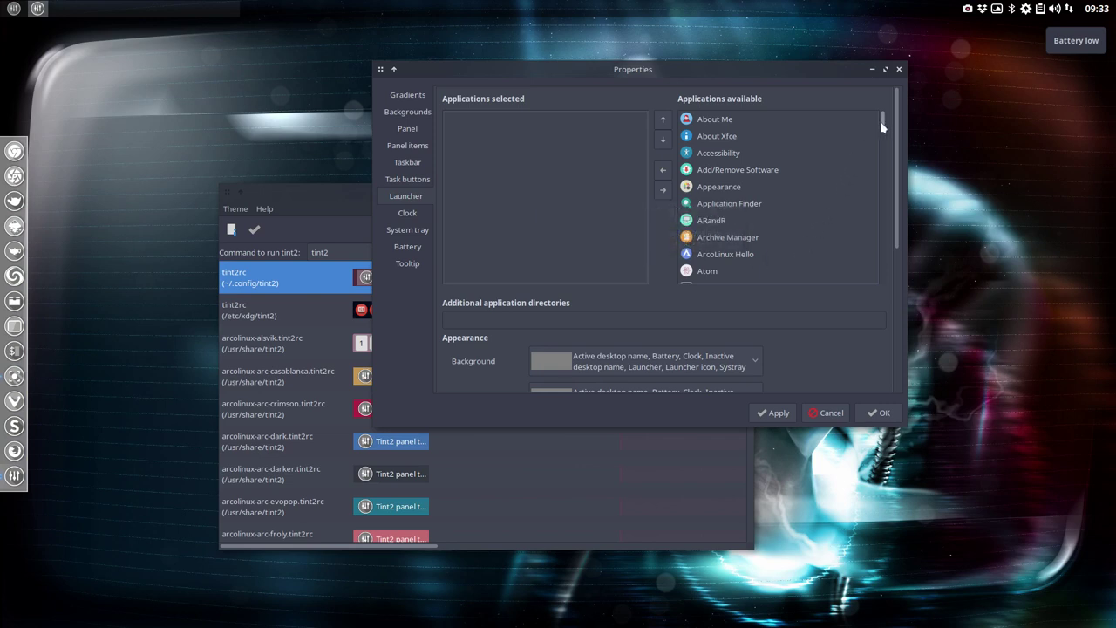
left_click_drag(883, 119, 895, 184)
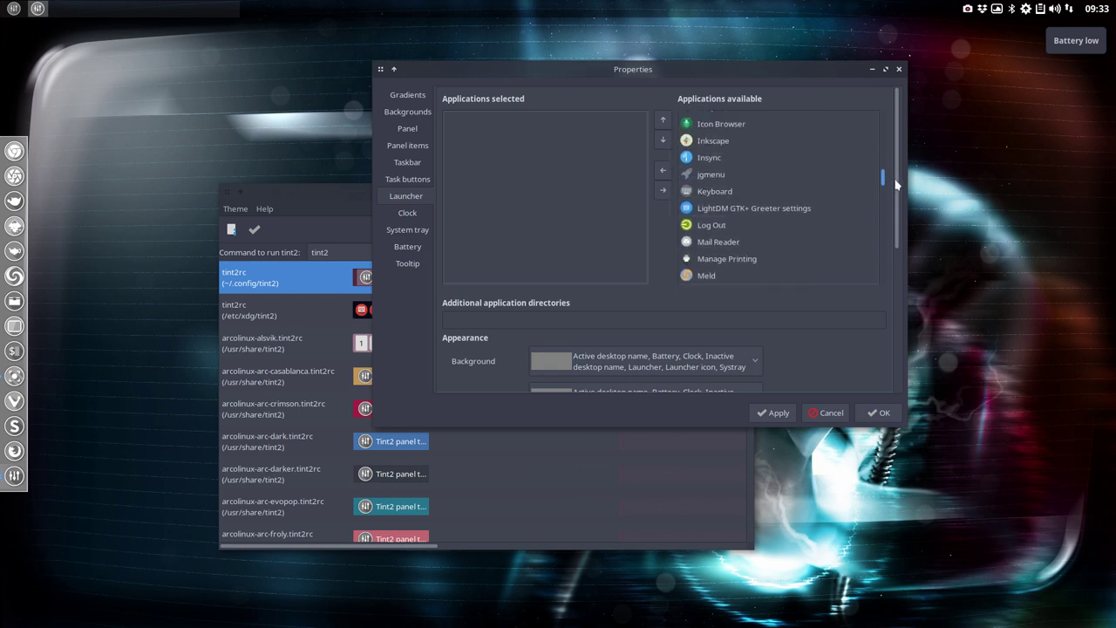
left_click(700, 178)
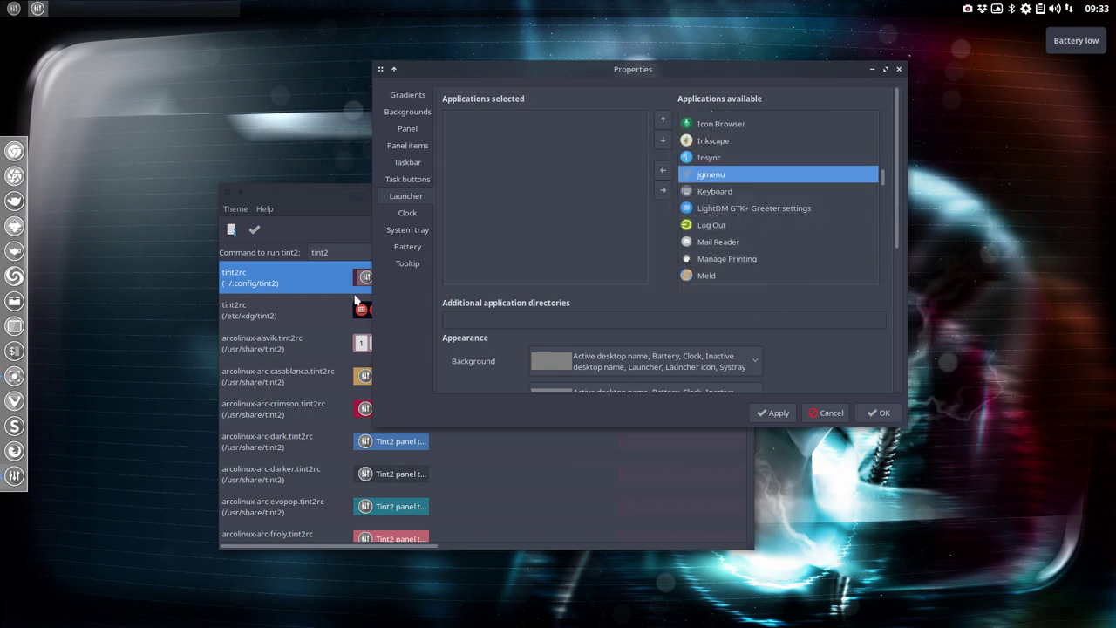
left_click(664, 171)
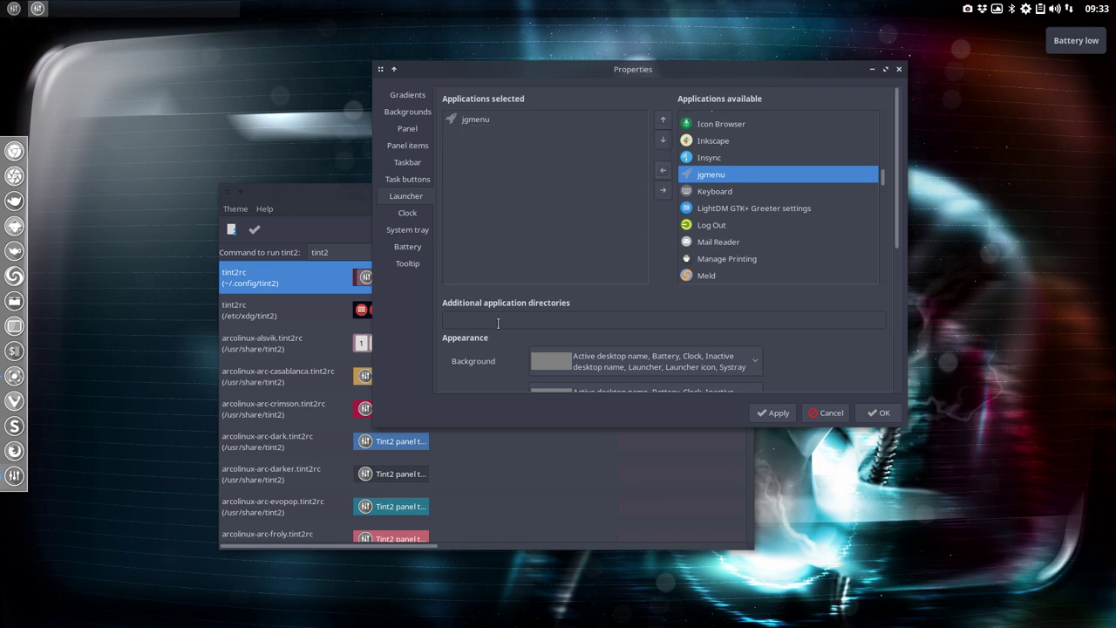
Recheck the selected panel items and apply the changed tint2 configuration
left_click(408, 127)
left_click(407, 113)
left_click(409, 146)
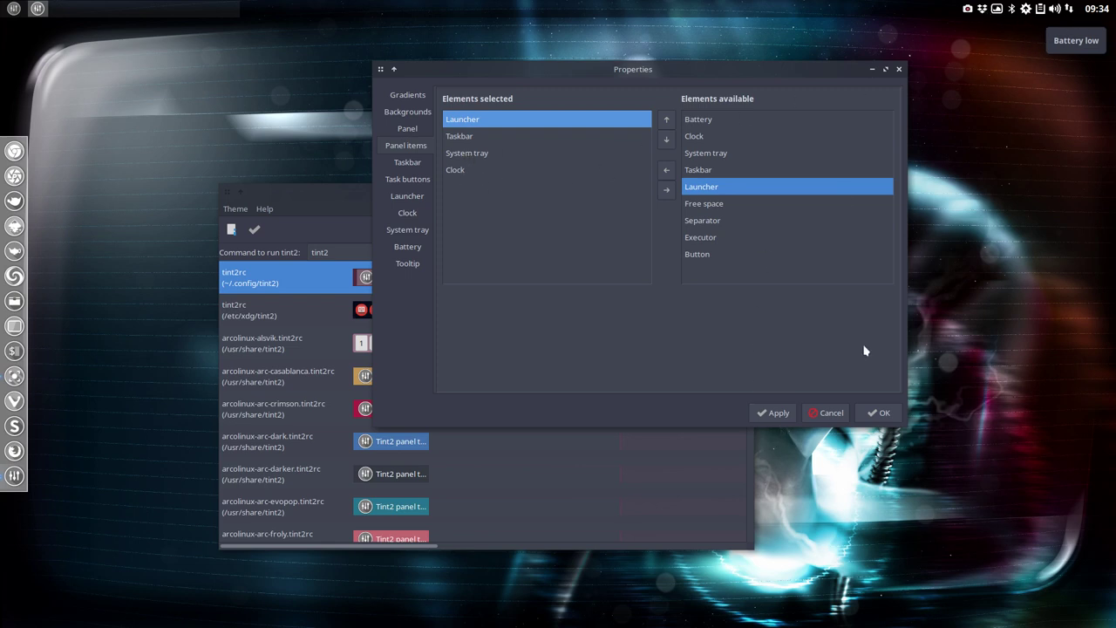
left_click(768, 414)
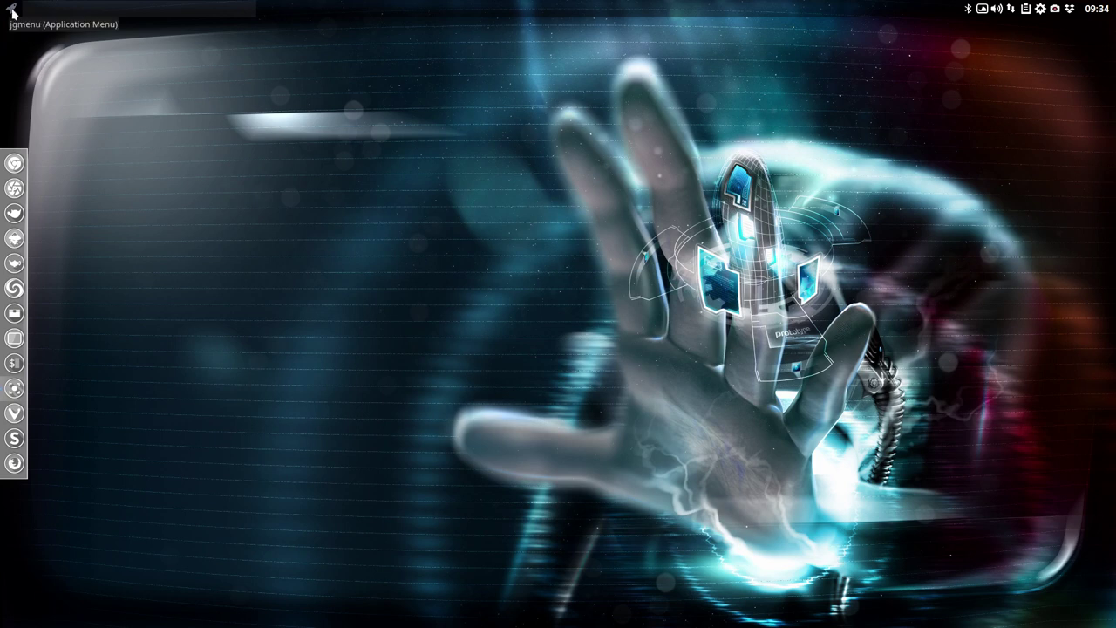
Open jgmenu from its new launcher in the tint2 panel and examine its category submenus
left_click(12, 12)
mouse_move(30, 44)
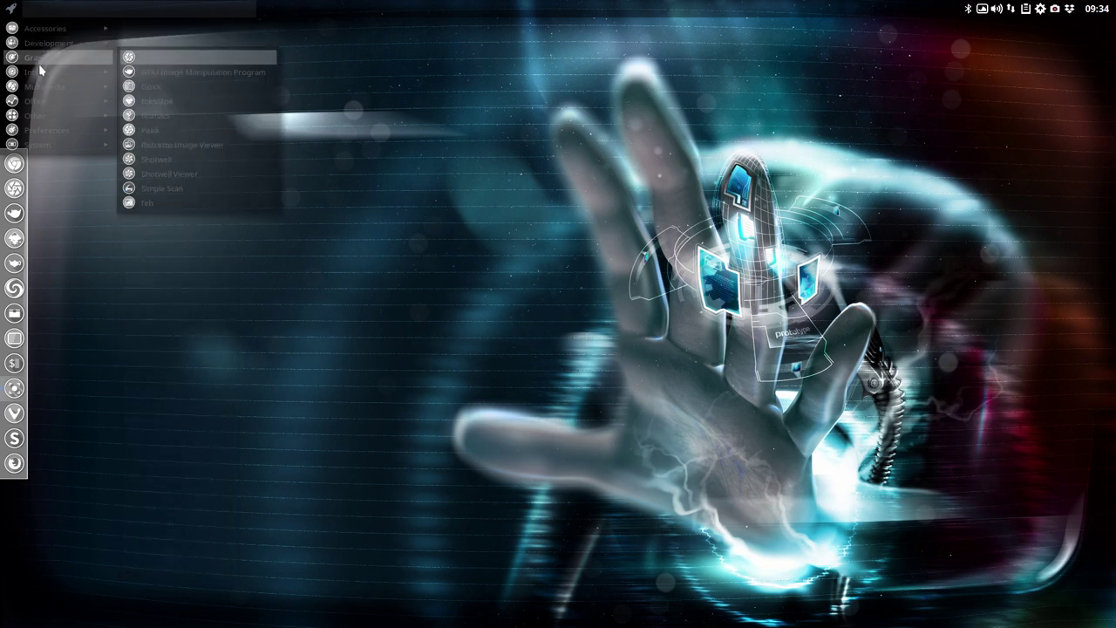
mouse_move(37, 103)
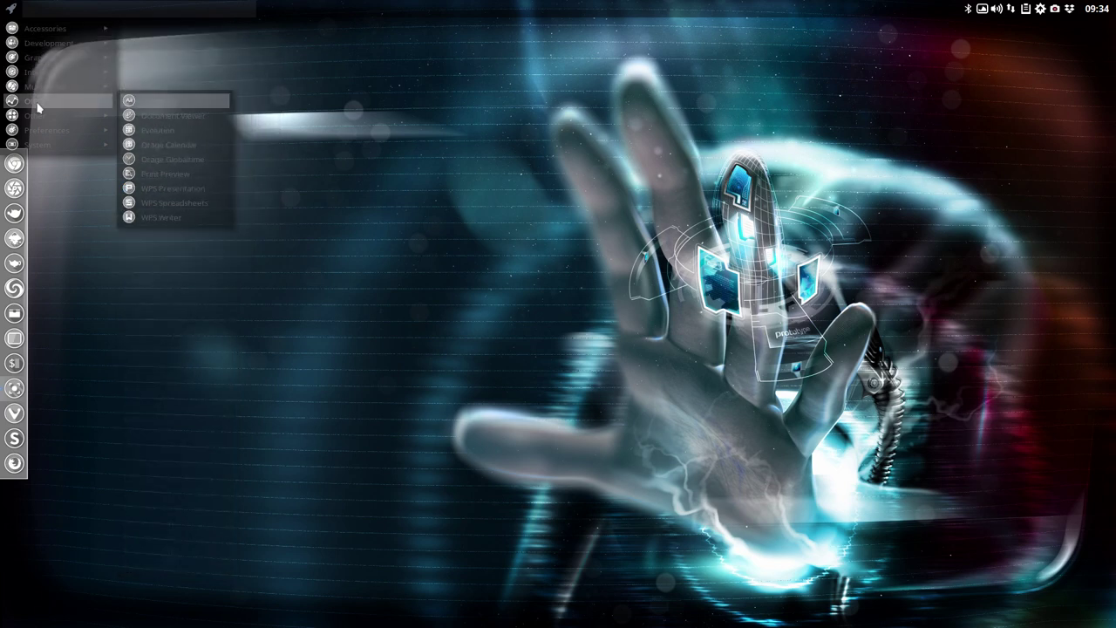
mouse_move(39, 147)
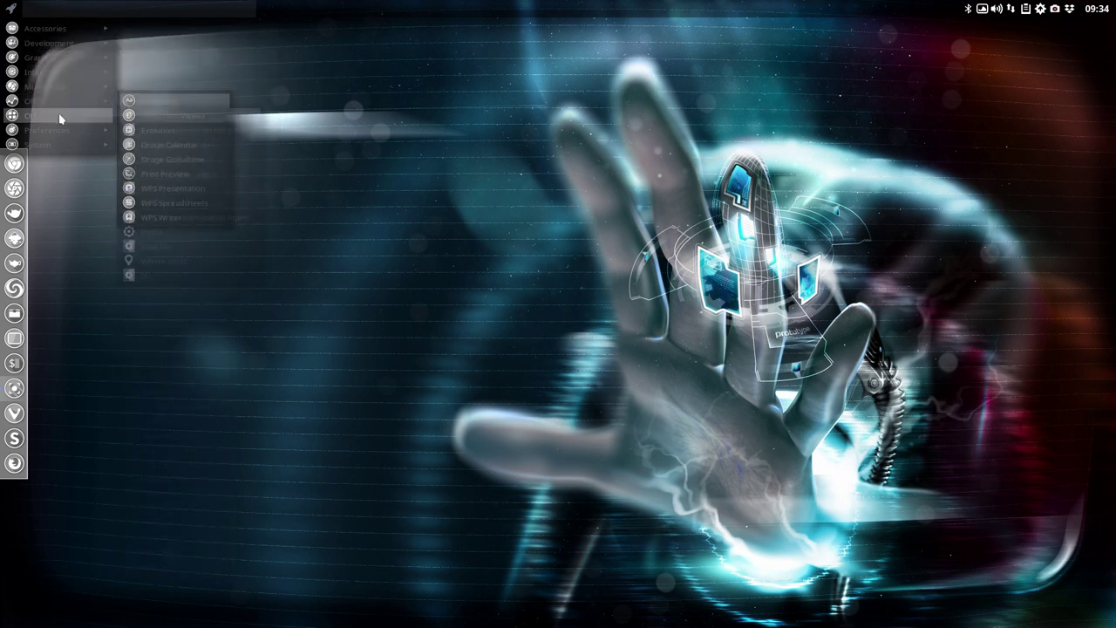
mouse_move(62, 132)
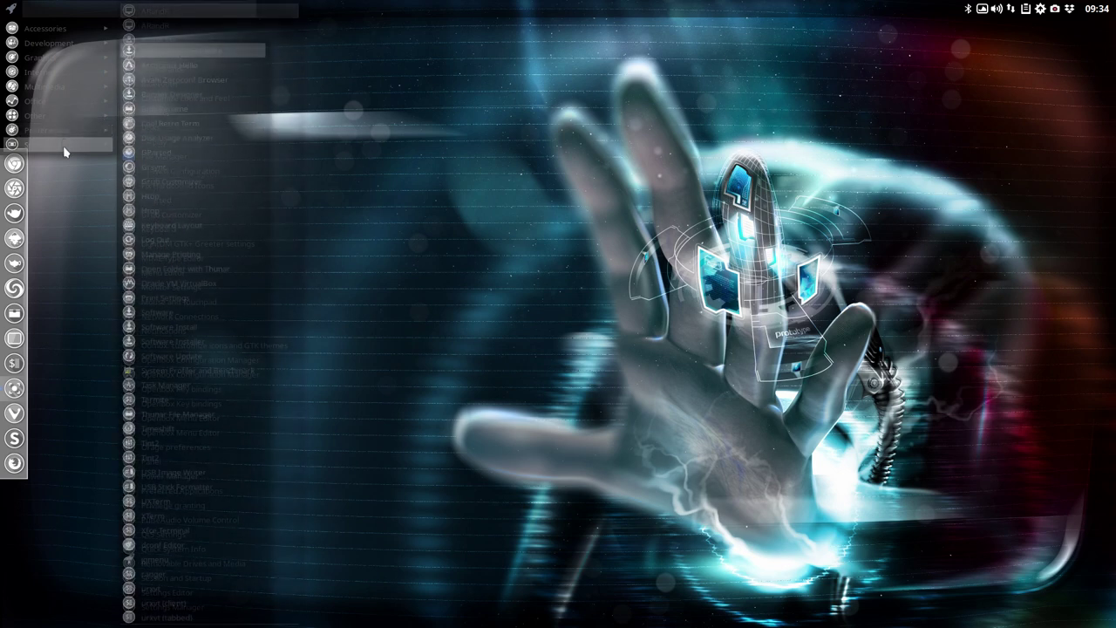